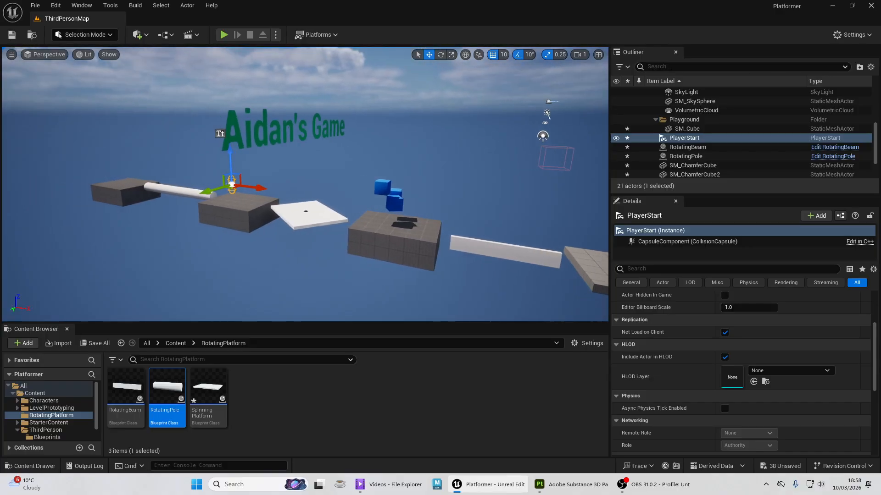
- Inspect the course's platforms, rotating beam and far tiled platform from several angles in the level
{"action": "key", "text": "w"}
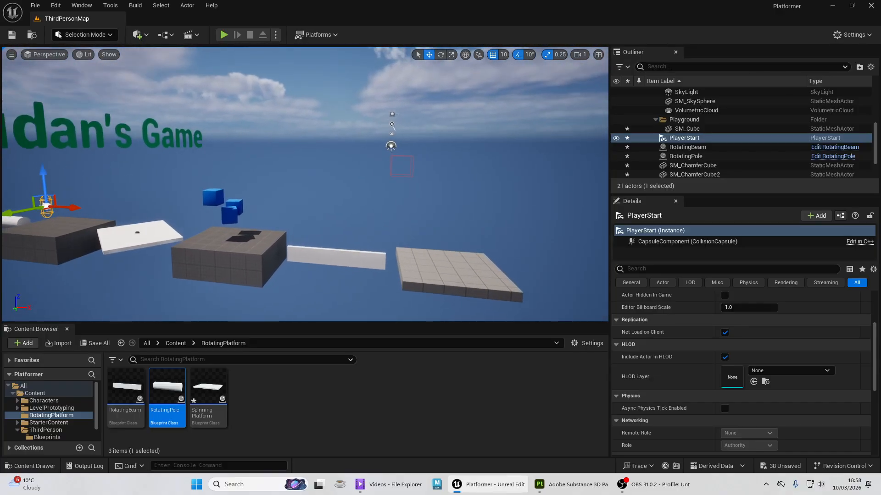
{"action": "key", "text": "d"}
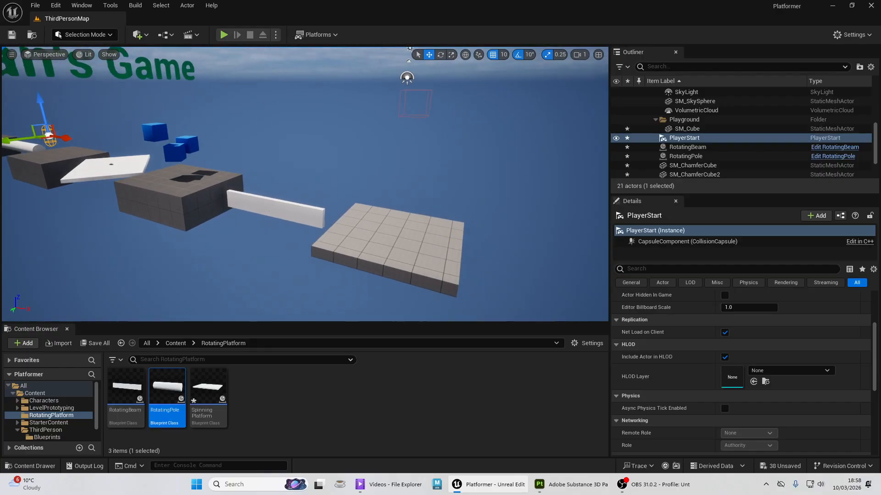
{"action": "key", "text": "w"}
{"action": "key", "text": "a"}
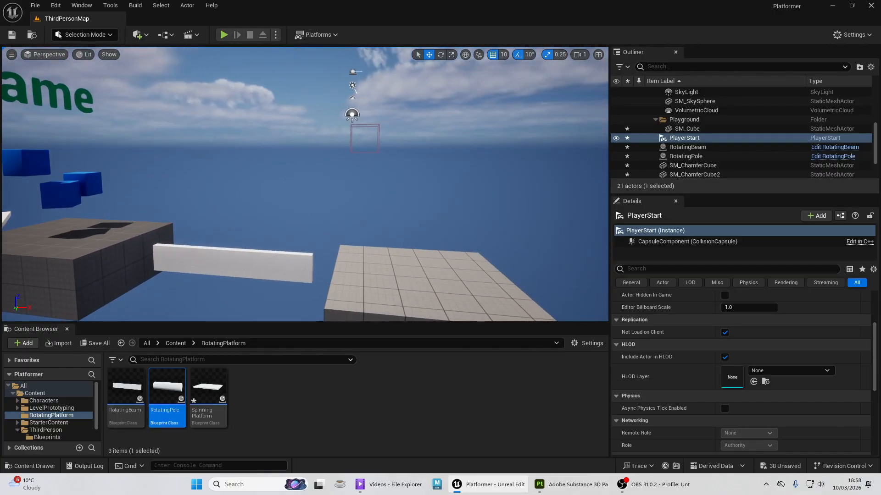
{"action": "key", "text": "d"}
{"action": "key", "text": "s"}
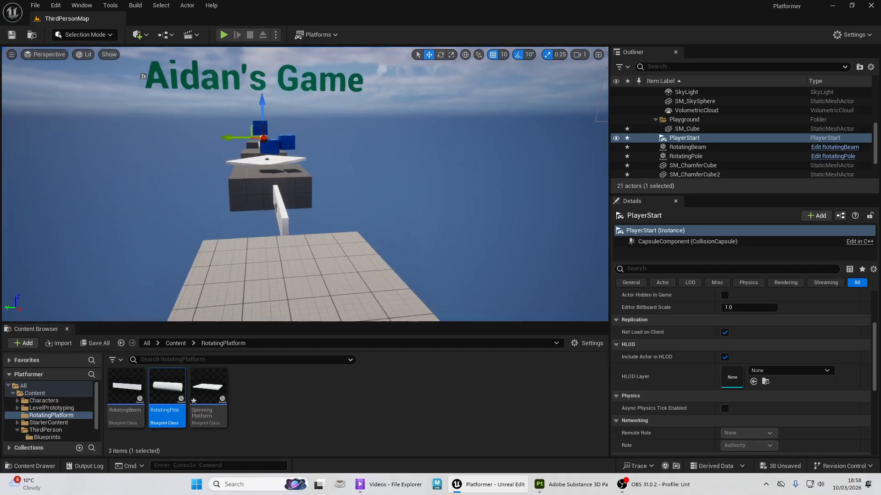
{"action": "key", "text": "a"}
{"action": "key", "text": "d"}
{"action": "key", "text": "d"}
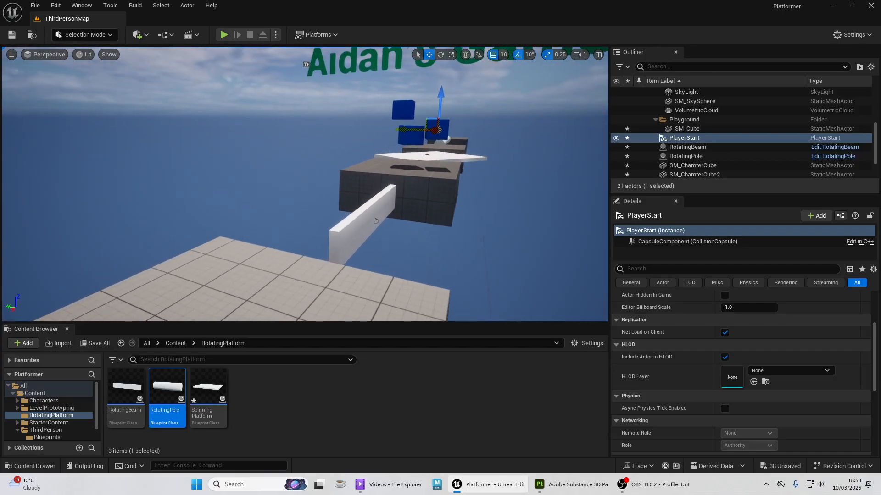
{"action": "key", "text": "s"}
{"action": "key", "text": "a"}
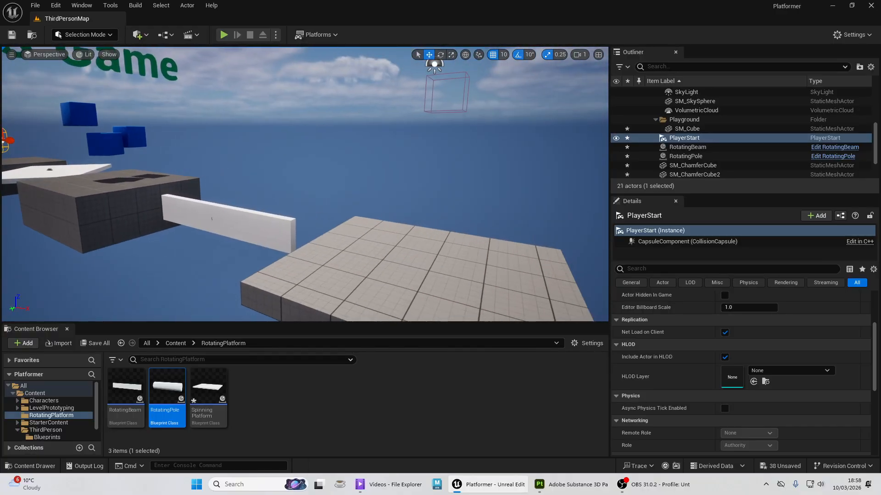
{"action": "key", "text": "w"}
{"action": "key", "text": "s"}
{"action": "key", "text": "w"}
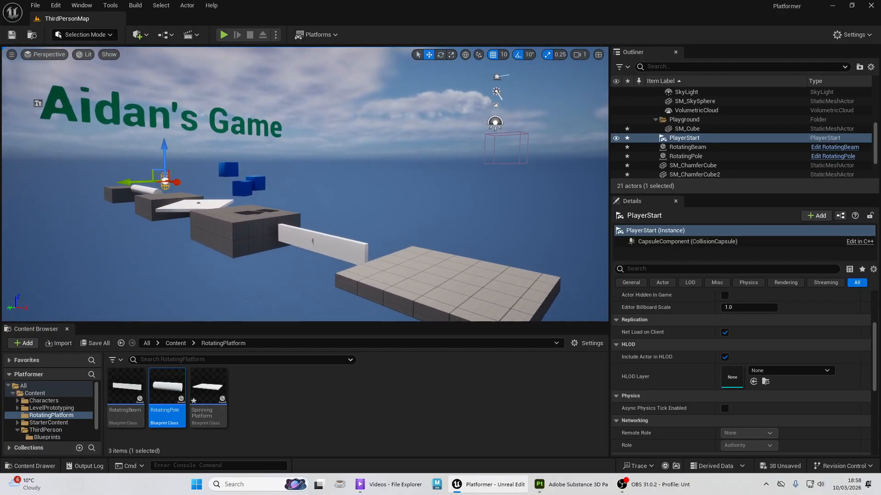
{"action": "key", "text": "d"}
{"action": "key", "text": "s"}
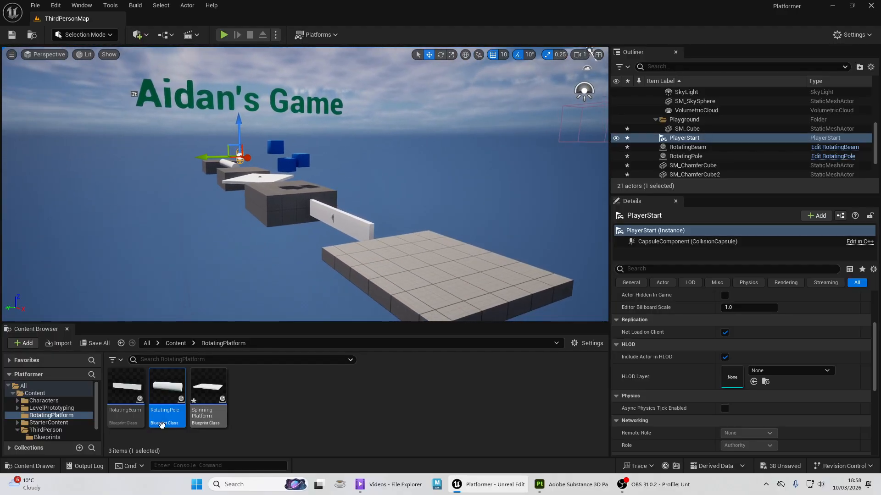
- Create a folder named Materials in the project's Content folder
{"action": "left_click", "coordinate": [176, 344]}
{"action": "left_click", "coordinate": [147, 345]}
{"action": "double_click", "coordinate": [126, 385]}
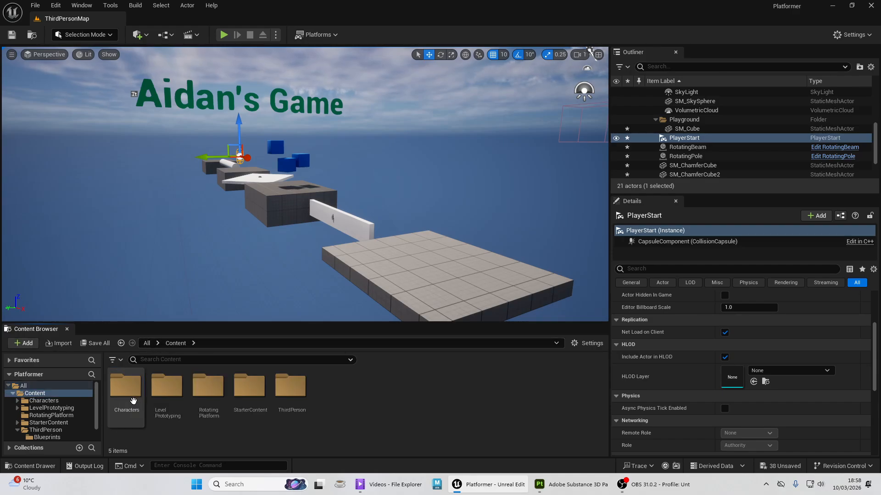
{"action": "right_click", "coordinate": [344, 389]}
{"action": "left_click", "coordinate": [414, 89]}
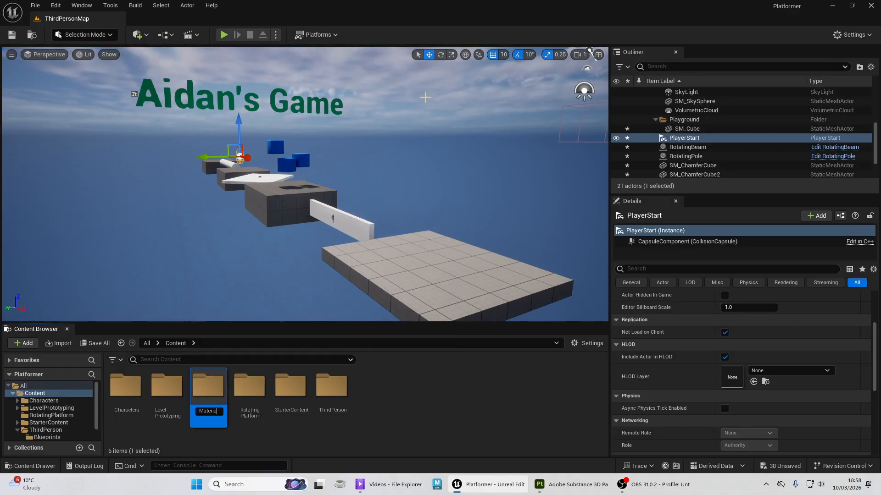
{"action": "type", "text": "Materials"}
{"action": "key", "text": "Return"}
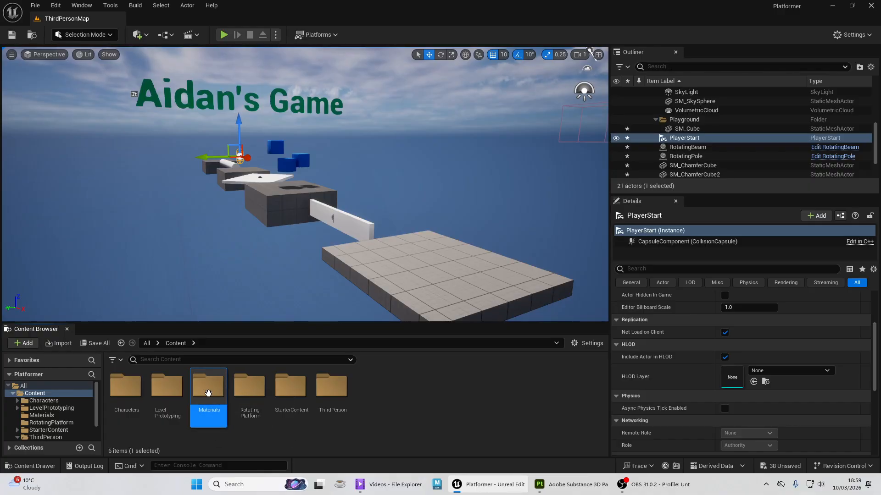
- Create a material named Red inside the Materials folder
{"action": "double_click", "coordinate": [206, 389]}
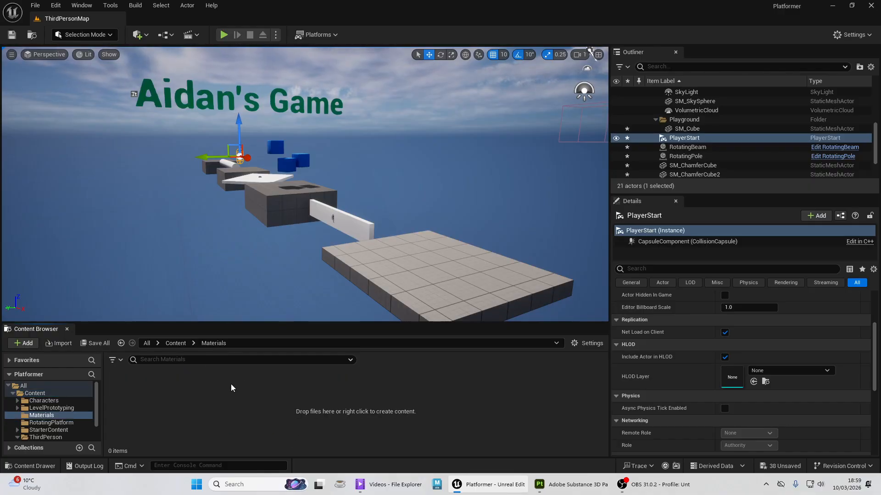
{"action": "right_click", "coordinate": [231, 388]}
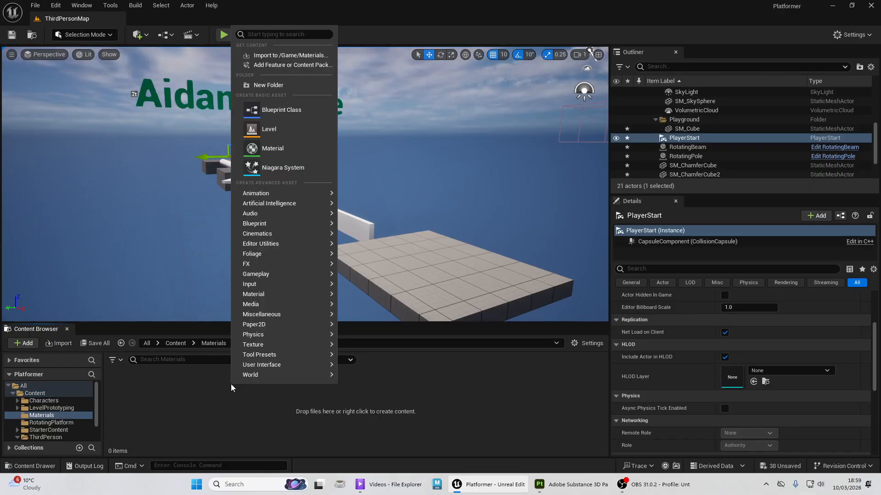
{"action": "left_click", "coordinate": [271, 150]}
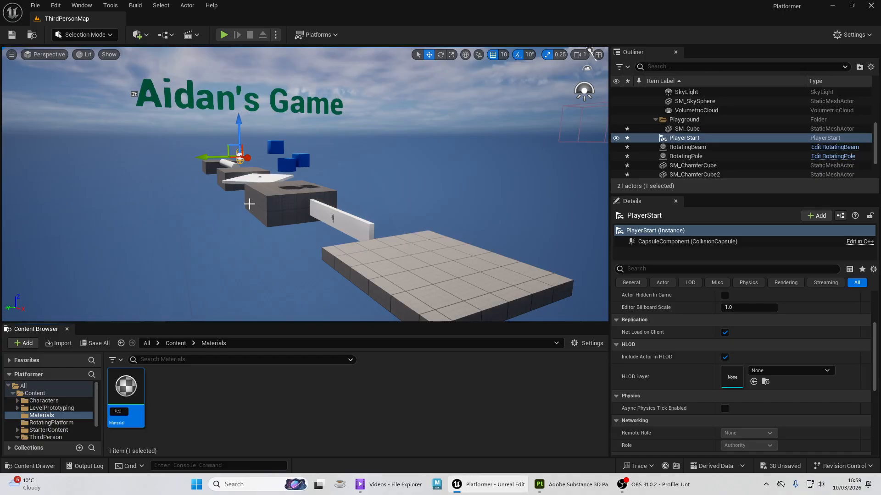
{"action": "key", "text": "Return"}
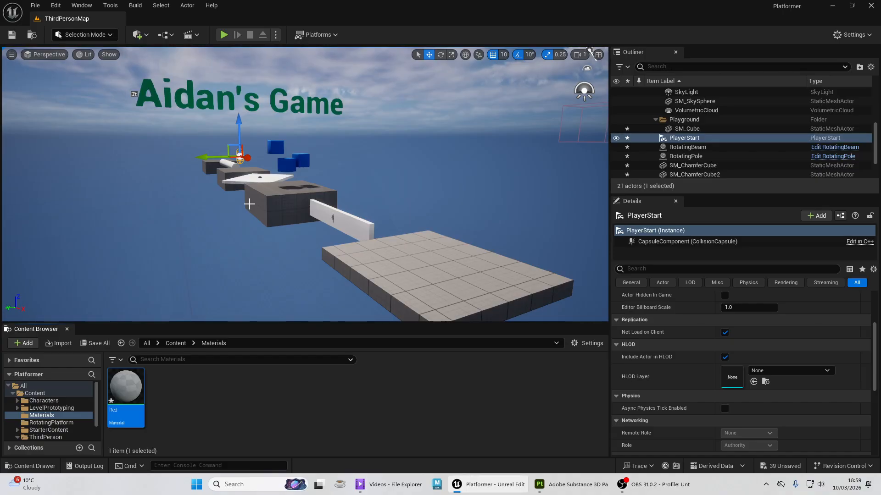
- Open the Red material for editing and float its editor as a smaller window over the level
{"action": "double_click", "coordinate": [126, 387]}
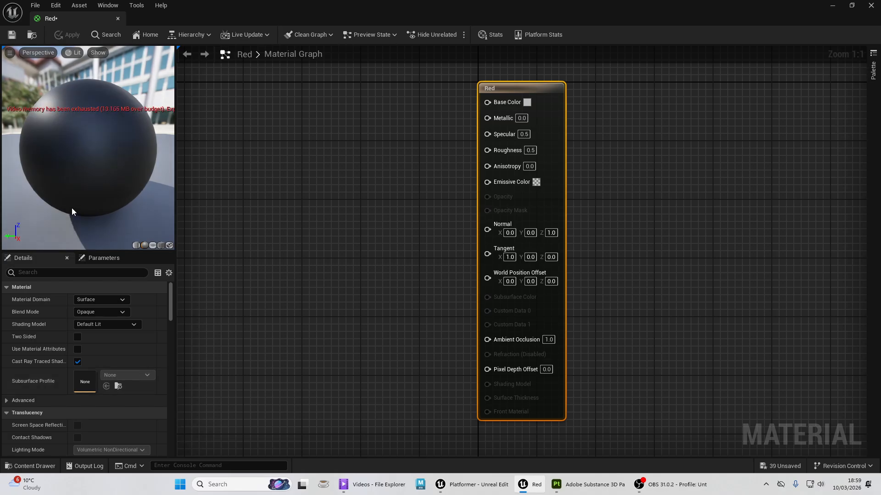
{"action": "left_click_drag", "start_coordinate": [228, 4], "coordinate": [252, 80]}
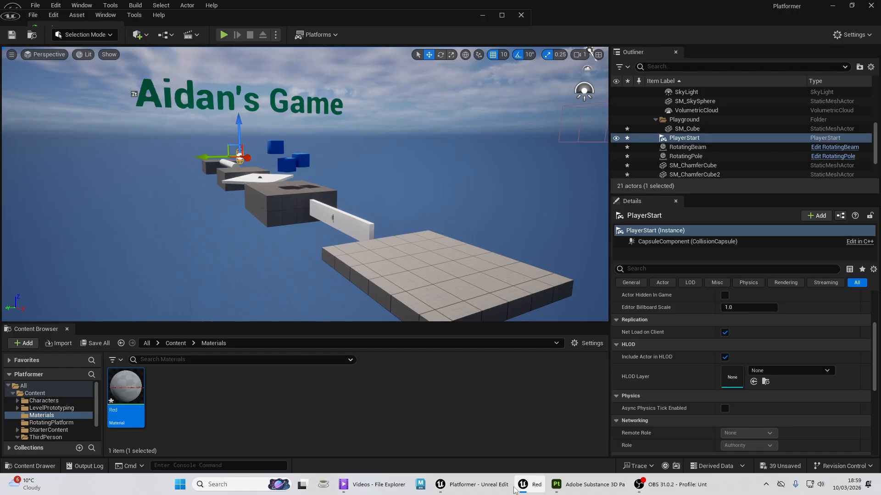
{"action": "left_click", "coordinate": [534, 481]}
{"action": "left_click", "coordinate": [534, 485]}
{"action": "left_click", "coordinate": [502, 15]}
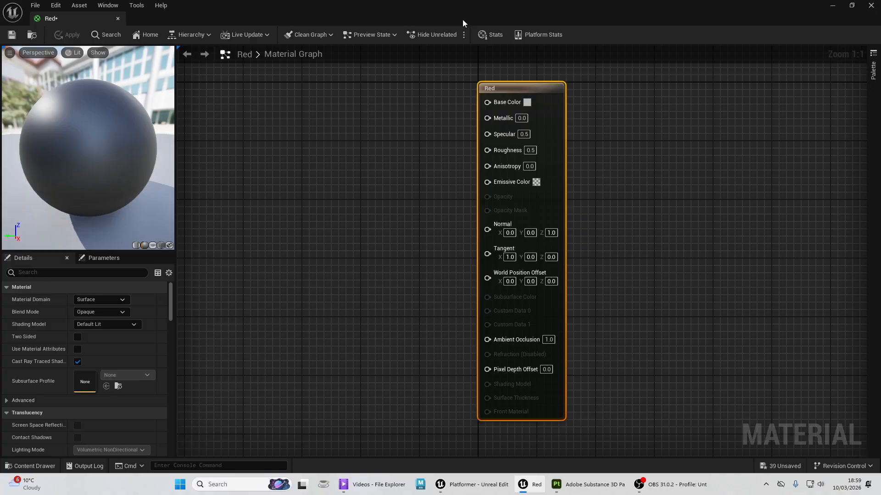
{"action": "left_click_drag", "start_coordinate": [462, 19], "coordinate": [413, 423]}
{"action": "left_click_drag", "start_coordinate": [468, 61], "coordinate": [419, 40]}
{"action": "scroll", "coordinate": [432, 193], "scroll_direction": "down", "scroll_amount": 3}
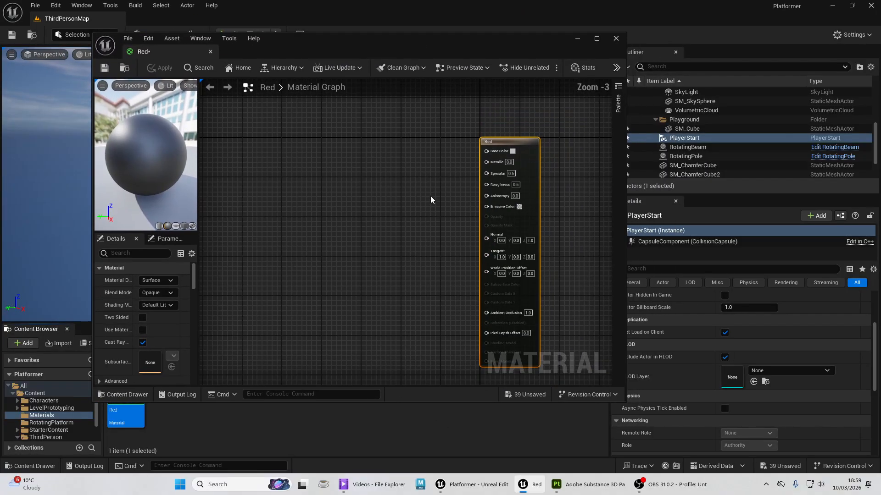
{"action": "scroll", "coordinate": [472, 205], "scroll_direction": "up", "scroll_amount": 2}
{"action": "scroll", "coordinate": [473, 207], "scroll_direction": "down", "scroll_amount": 3}
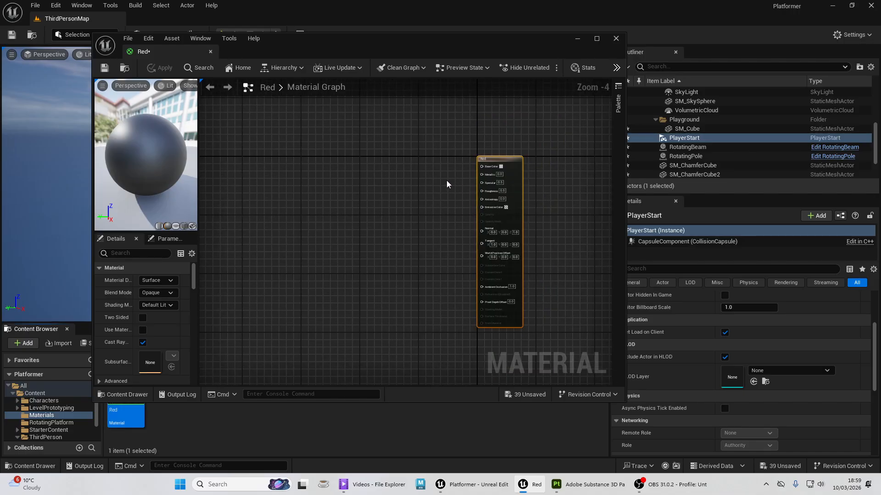
{"action": "scroll", "coordinate": [448, 180], "scroll_direction": "up", "scroll_amount": 3}
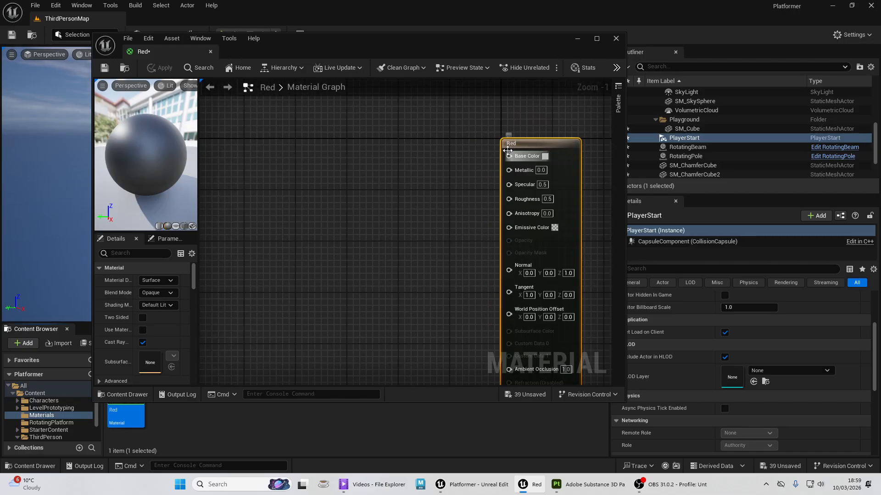
{"action": "left_click_drag", "start_coordinate": [509, 156], "coordinate": [319, 296]}
{"action": "left_click", "coordinate": [505, 98]}
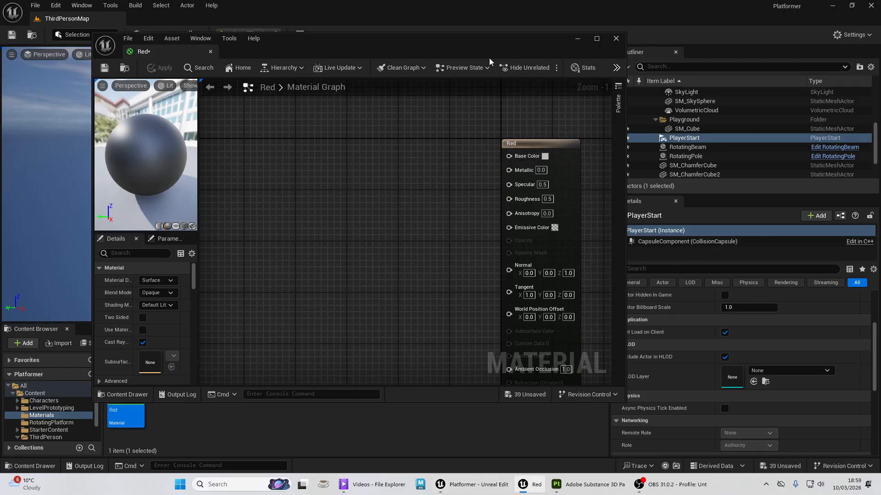
- Enlarge the material editor window and move the Red result node closer to the graph's centre
{"action": "left_click_drag", "start_coordinate": [482, 49], "coordinate": [438, 28]}
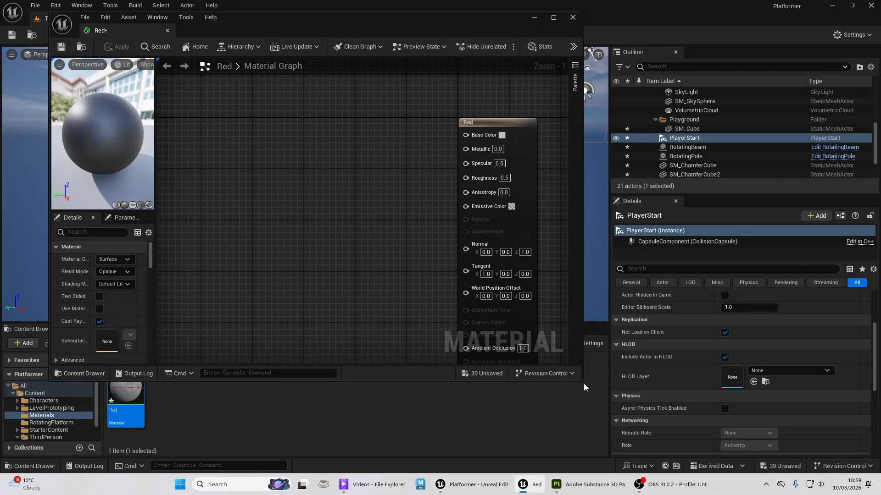
{"action": "left_click_drag", "start_coordinate": [582, 381], "coordinate": [667, 461]}
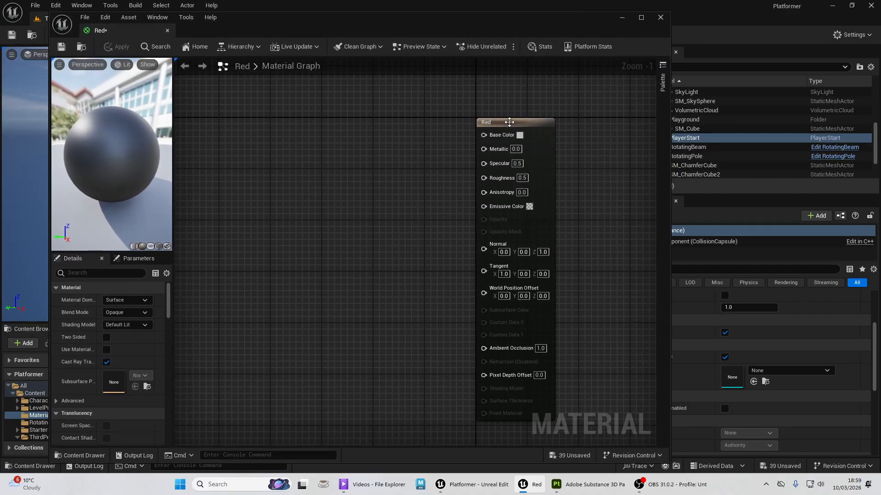
{"action": "left_click_drag", "start_coordinate": [490, 130], "coordinate": [398, 99]}
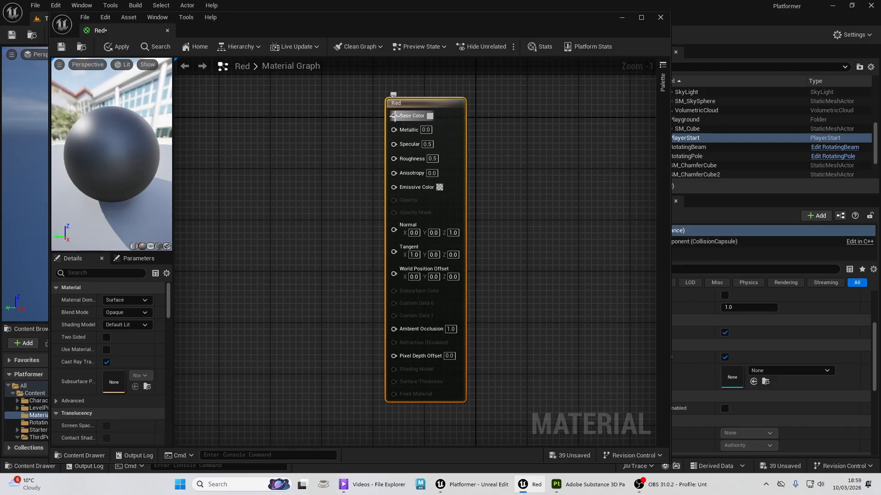
- Set the Red material's Base Color to bright red, hex sRGB FF2847FF, then save and close the material
{"action": "left_click", "coordinate": [430, 116]}
{"action": "left_click_drag", "start_coordinate": [497, 192], "coordinate": [526, 195]}
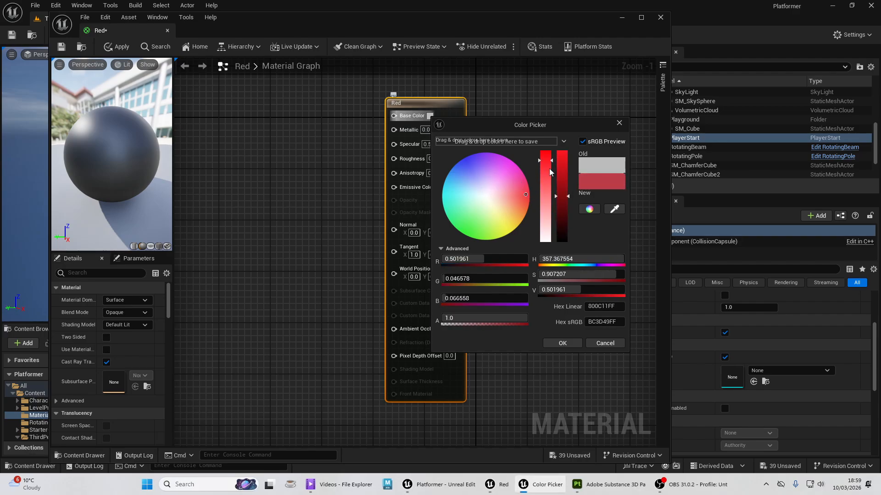
{"action": "left_click", "coordinate": [558, 155]}
{"action": "left_click_drag", "start_coordinate": [558, 155], "coordinate": [543, 153]}
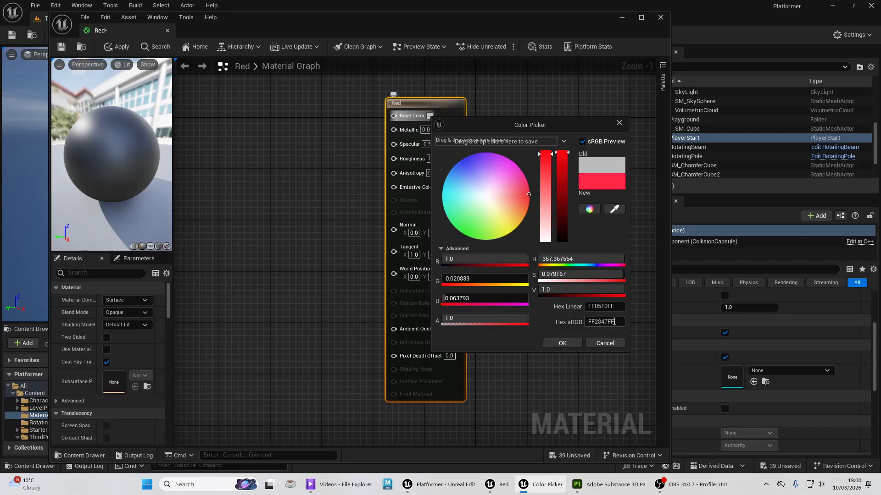
{"action": "left_click", "coordinate": [573, 342]}
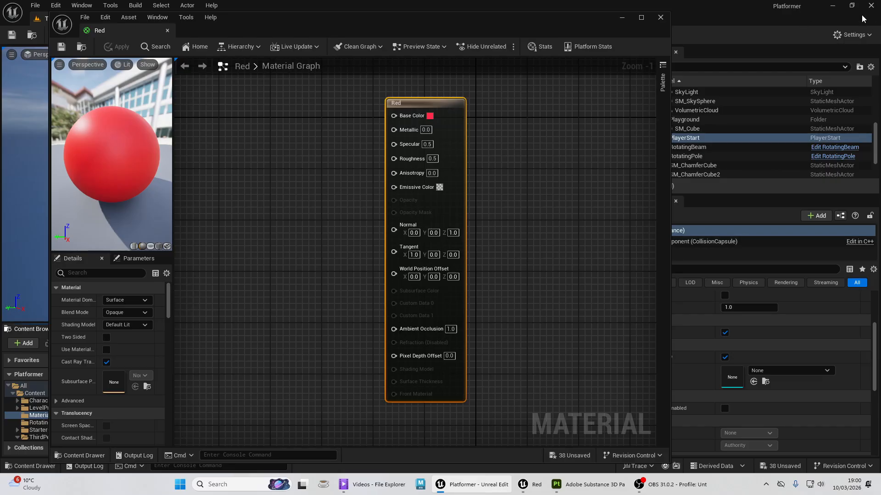
{"action": "left_click", "coordinate": [661, 17]}
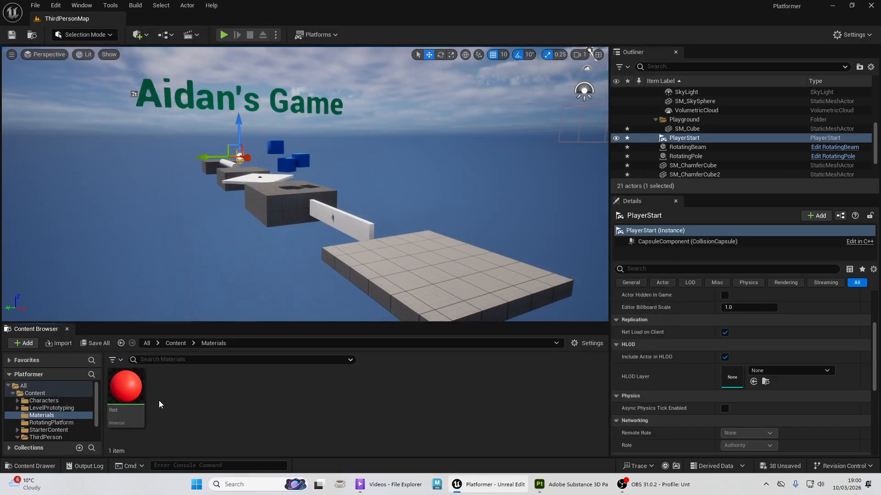
- Create a second material named Blue in the Materials folder and open it for editing
{"action": "right_click", "coordinate": [191, 388]}
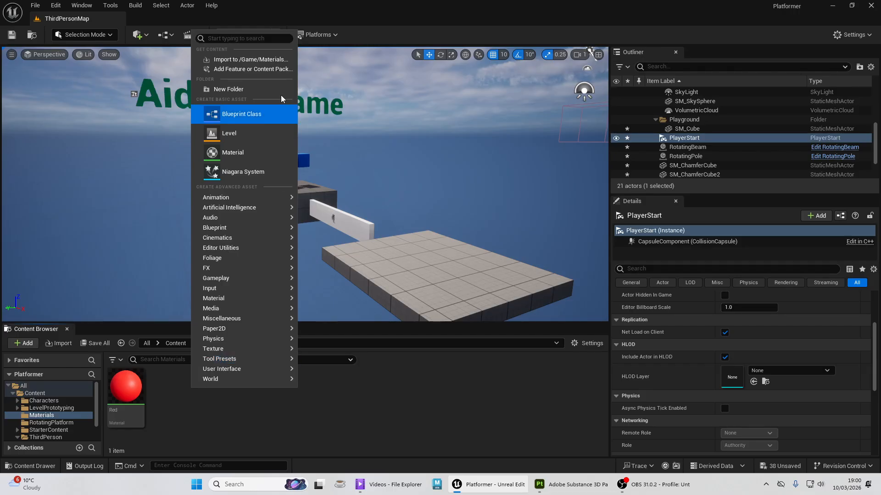
{"action": "left_click", "coordinate": [253, 151]}
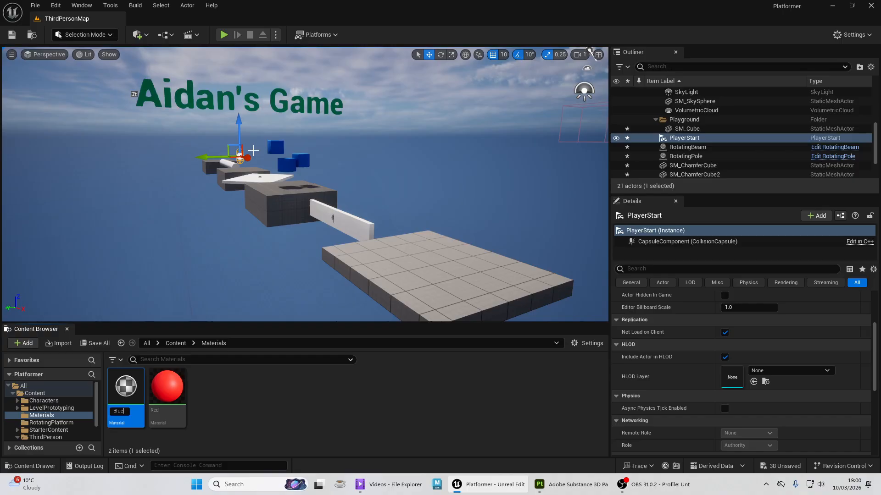
{"action": "key", "text": "Return"}
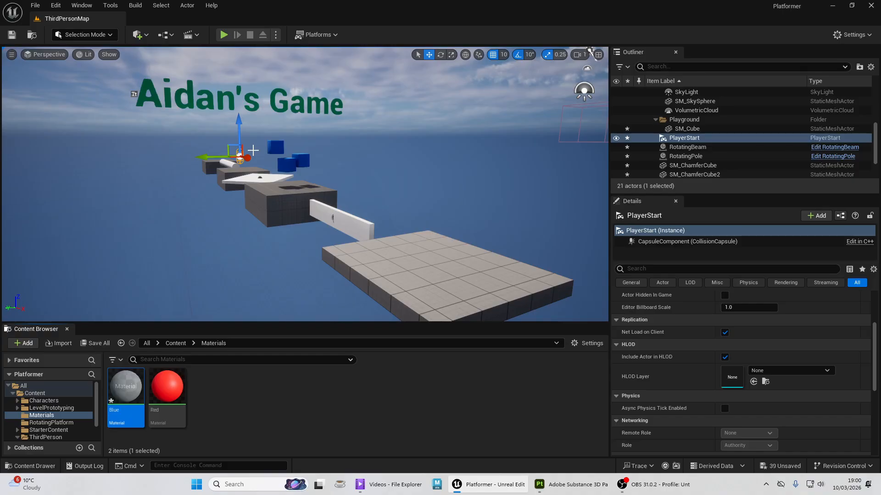
{"action": "double_click", "coordinate": [125, 387]}
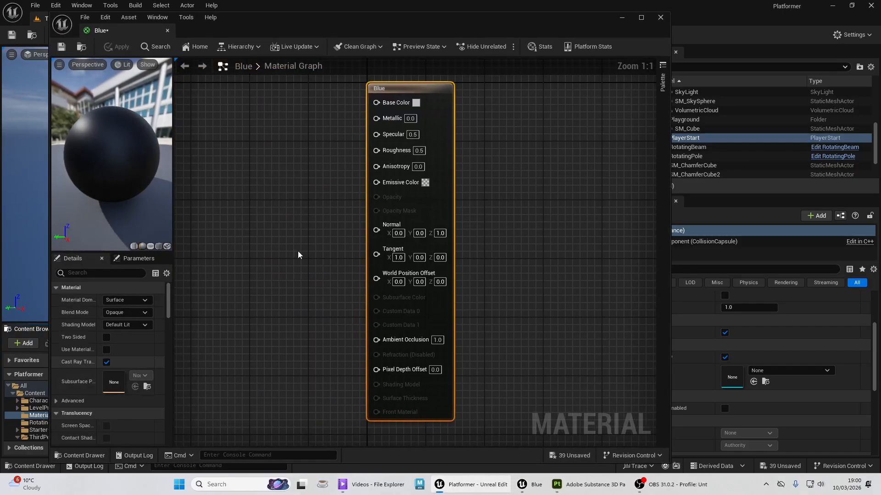
- Set the Blue material's Base Color to bright blue, hex sRGB 1A74FBFF, then save and close the material
{"action": "left_click", "coordinate": [421, 107]}
{"action": "left_click_drag", "start_coordinate": [497, 196], "coordinate": [450, 153]}
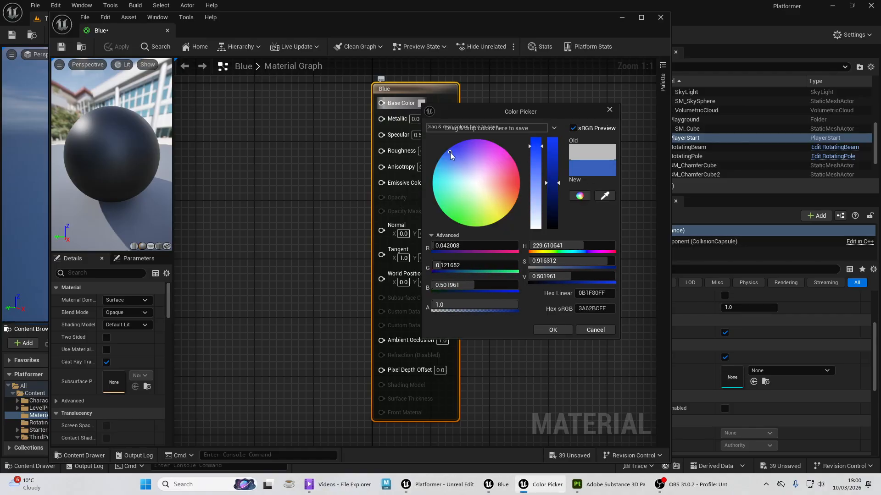
{"action": "left_click", "coordinate": [551, 144]}
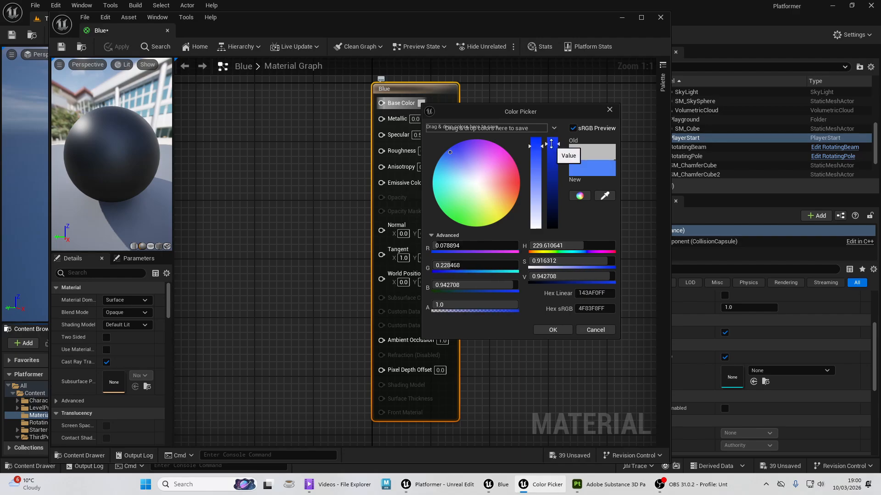
{"action": "left_click_drag", "start_coordinate": [550, 144], "coordinate": [536, 140]}
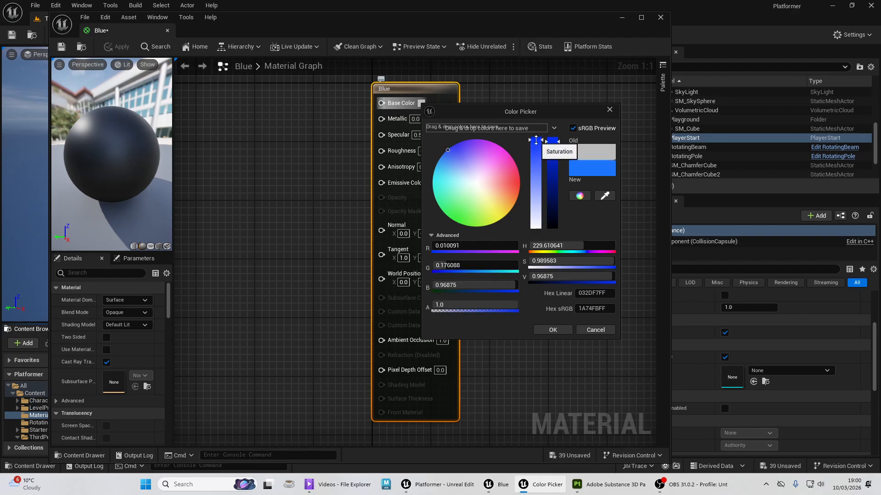
{"action": "left_click", "coordinate": [558, 326]}
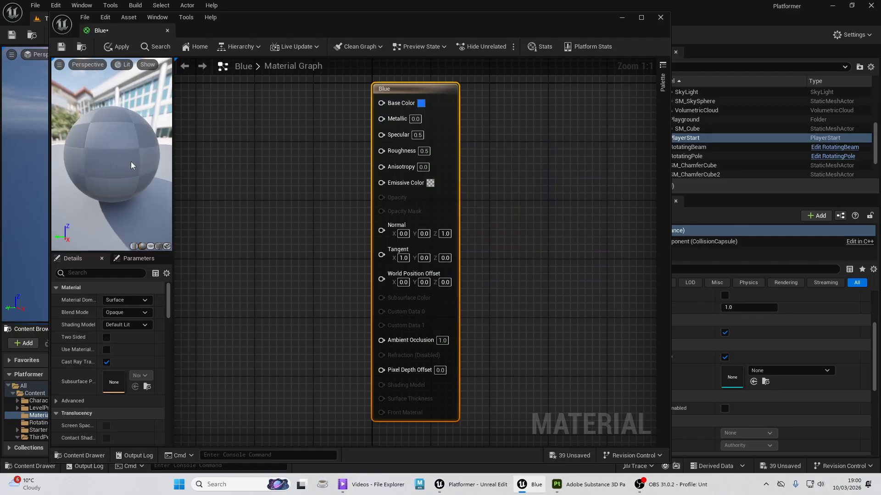
{"action": "left_click", "coordinate": [61, 47]}
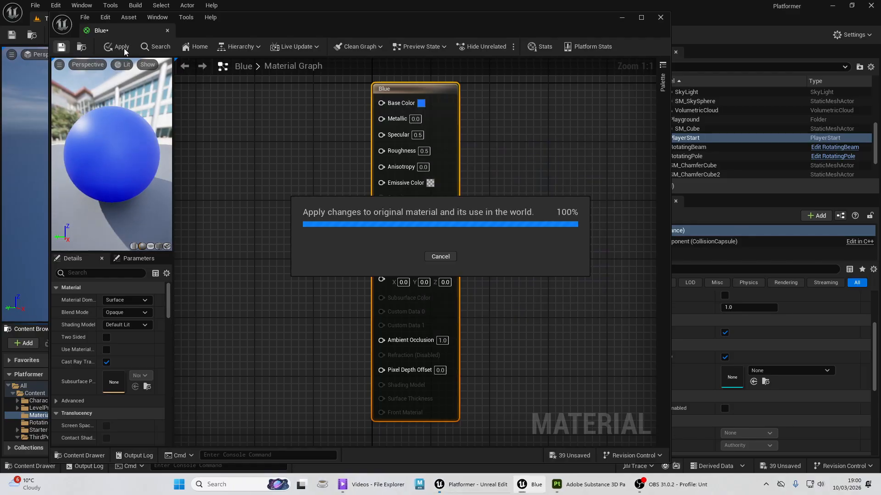
{"action": "left_click", "coordinate": [661, 18]}
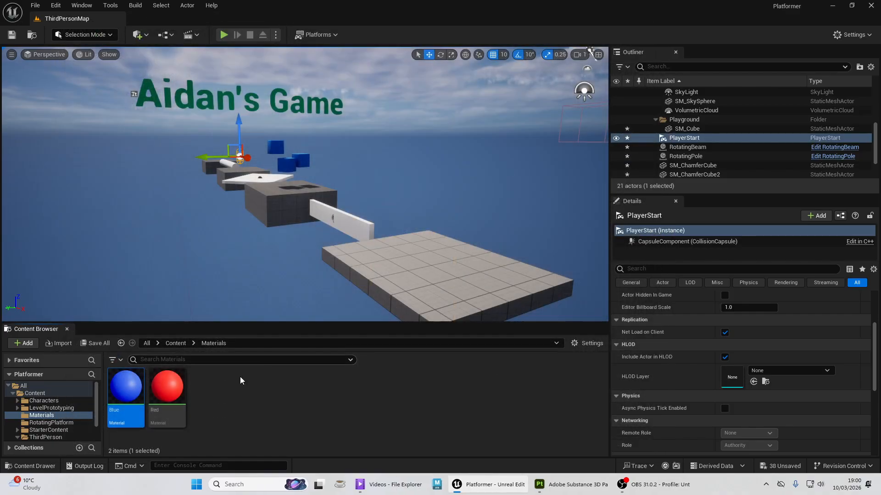
- Create a third material named ShinyGreen in the Materials folder and open it for editing
{"action": "right_click", "coordinate": [218, 387]}
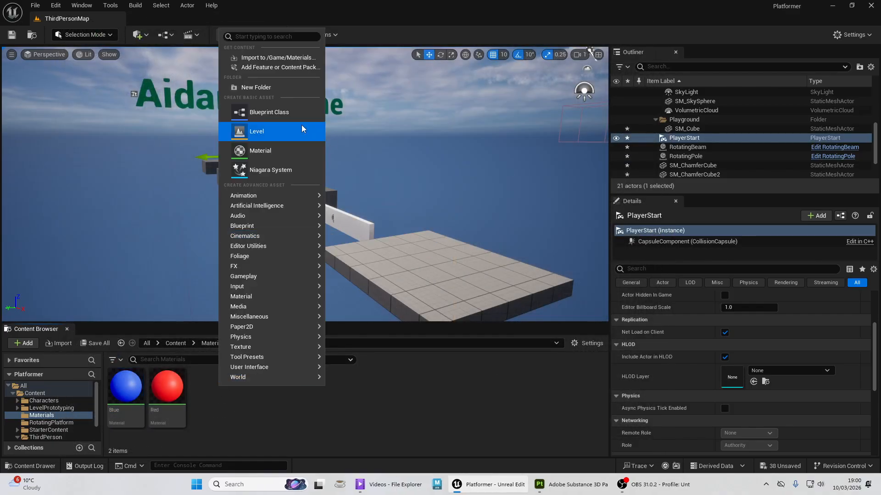
{"action": "left_click", "coordinate": [266, 152]}
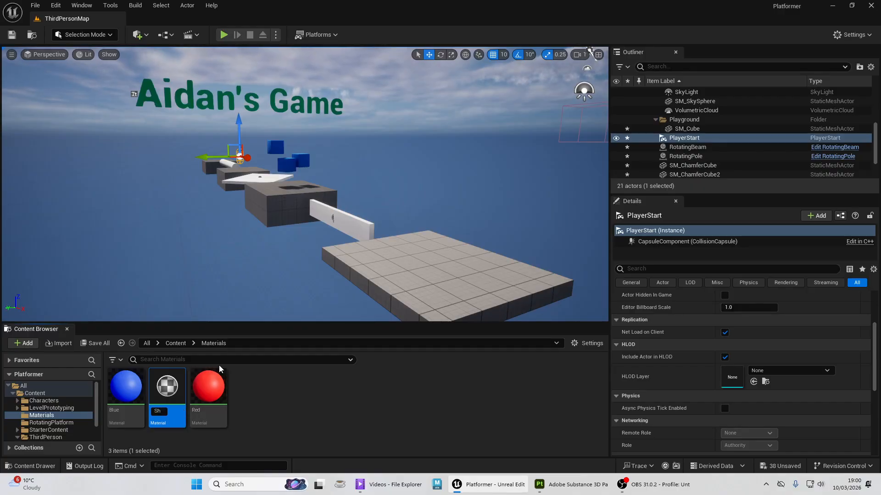
{"action": "type", "text": "Shiny"}
{"action": "key", "text": "BackSpace"}
{"action": "type", "text": "Green"}
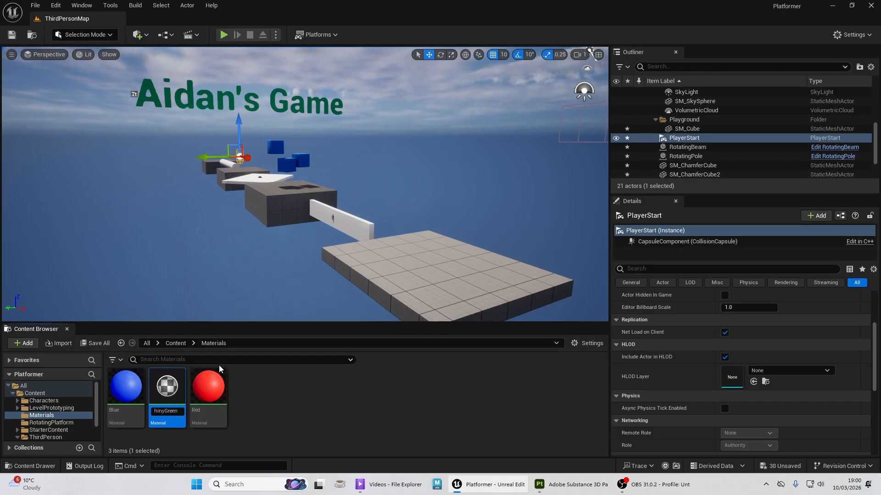
{"action": "key", "text": "Return"}
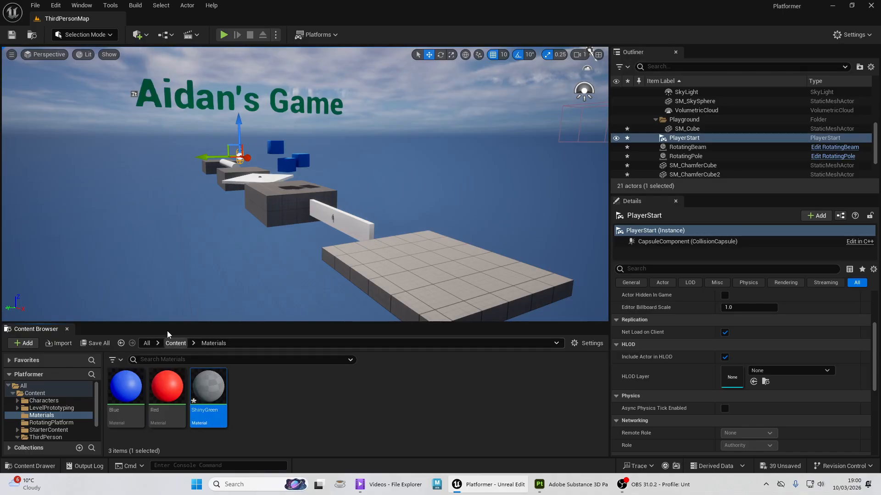
{"action": "double_click", "coordinate": [209, 389]}
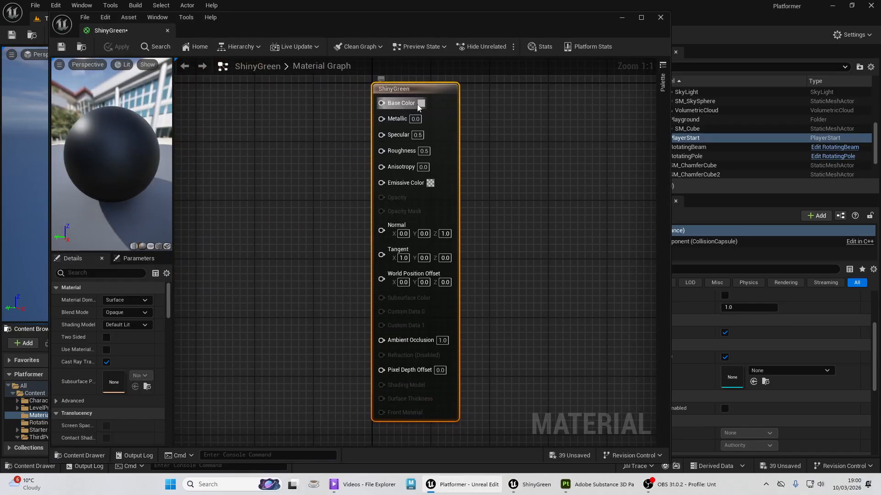
- Set the ShinyGreen material's Base Color to a bright green with raised brightness
{"action": "left_click", "coordinate": [420, 104]}
{"action": "left_click_drag", "start_coordinate": [464, 165], "coordinate": [457, 216]}
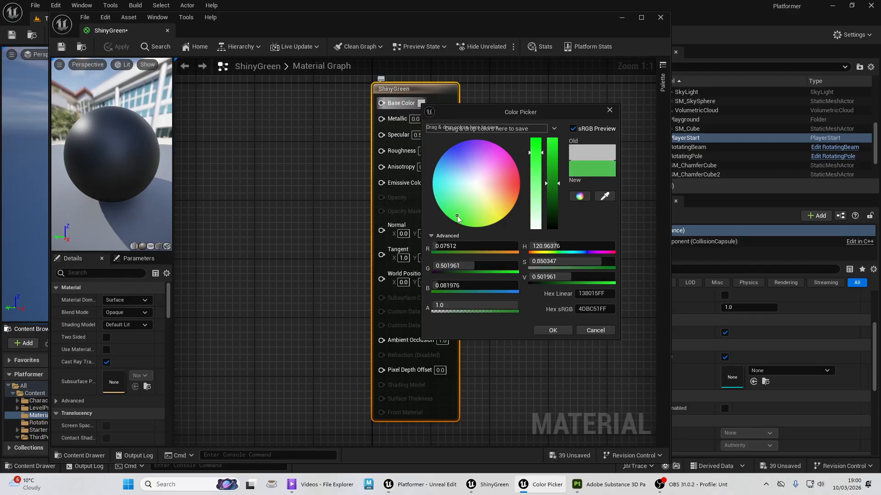
{"action": "mouse_move", "coordinate": [555, 150]}
{"action": "left_mouse_down"}
{"action": "mouse_move", "coordinate": [555, 142]}
{"action": "mouse_move", "coordinate": [534, 141]}
{"action": "mouse_move", "coordinate": [557, 147]}
{"action": "mouse_move", "coordinate": [550, 181]}
{"action": "mouse_move", "coordinate": [554, 147]}
{"action": "mouse_move", "coordinate": [554, 156]}
{"action": "left_mouse_up"}
{"action": "left_click", "coordinate": [553, 330]}
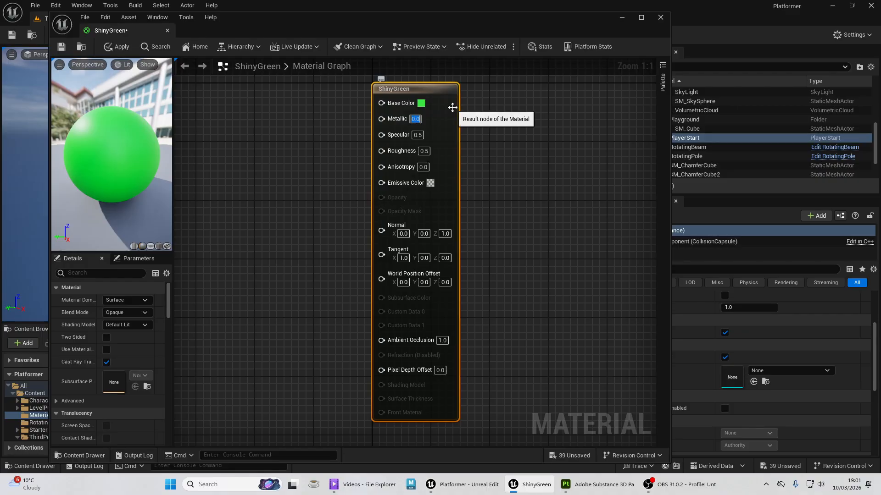
- Set the ShinyGreen material's Metallic to 0.7 and its Roughness to 0
{"action": "key", "text": "Return"}
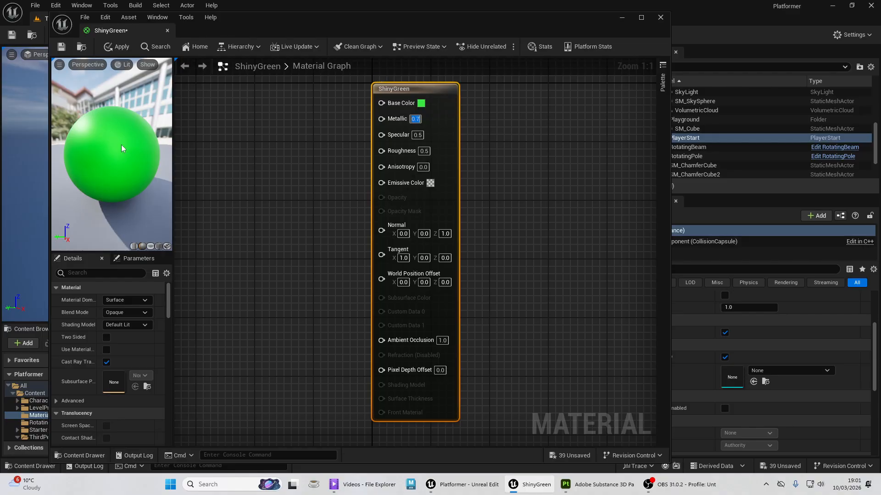
{"action": "key", "text": "Tab"}
{"action": "key", "text": "Tab"}
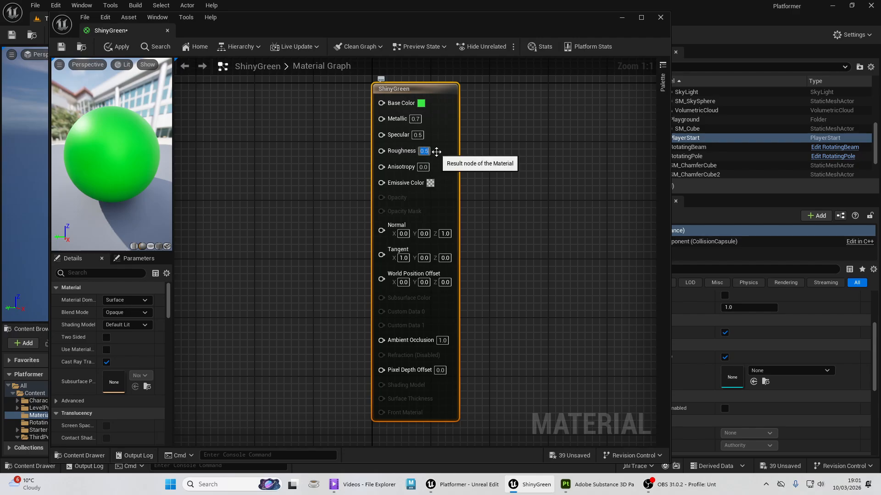
{"action": "type", "text": "0"}
{"action": "key", "text": "Return"}
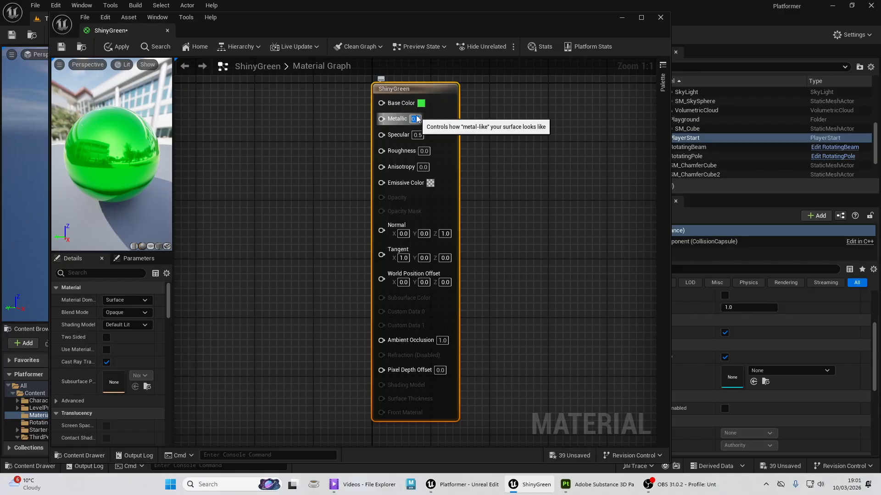
- Try Metallic at 0.4 and settle on 1.0 for ShinyGreen, then save and close the material
{"action": "key", "text": "Return"}
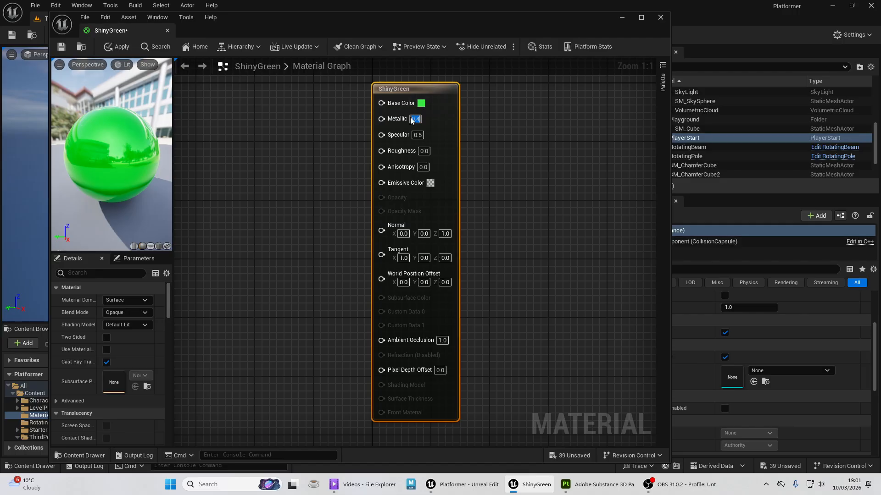
{"action": "key", "text": "Return"}
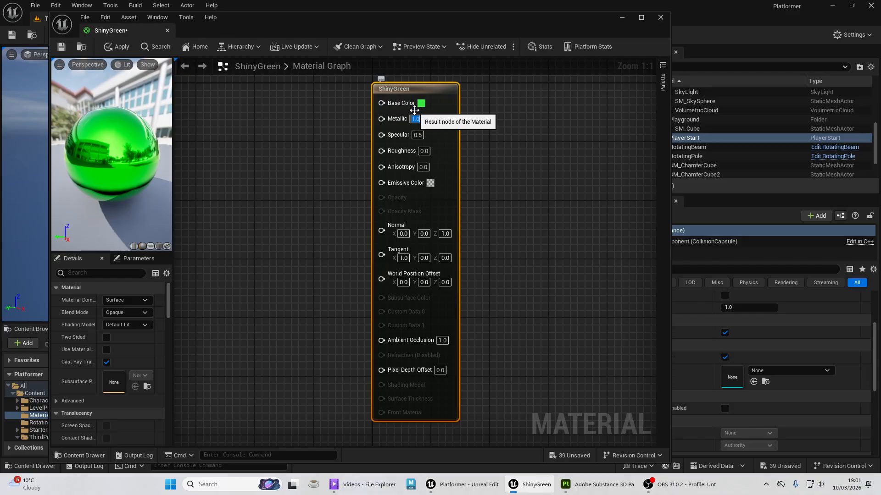
{"action": "left_click", "coordinate": [62, 47]}
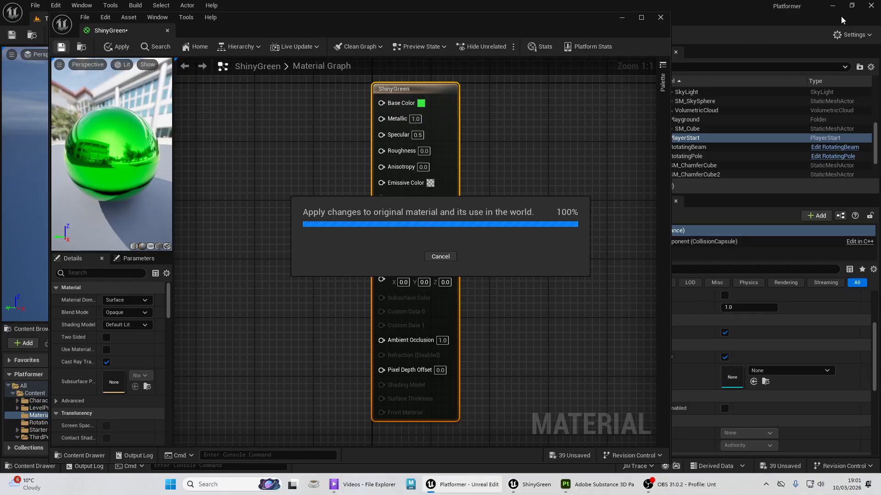
{"action": "left_click", "coordinate": [660, 19]}
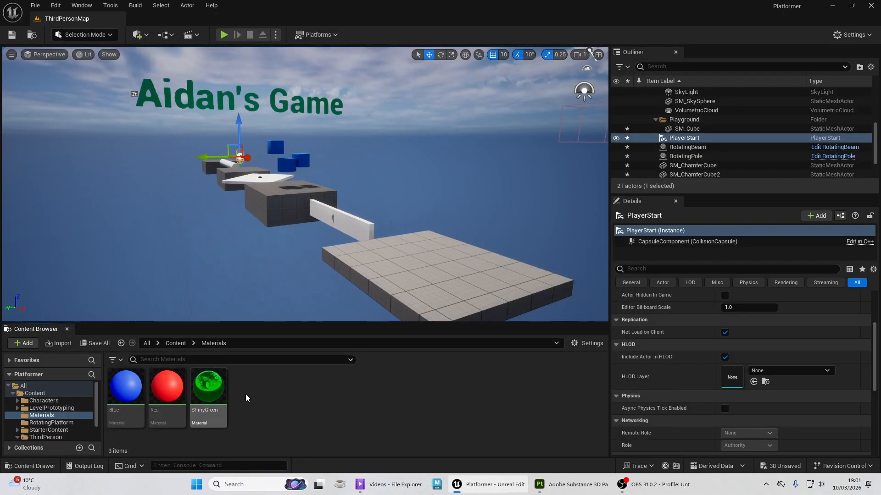
- Create a fourth material named Yellow in the Materials folder and open it for editing
{"action": "right_click", "coordinate": [269, 391]}
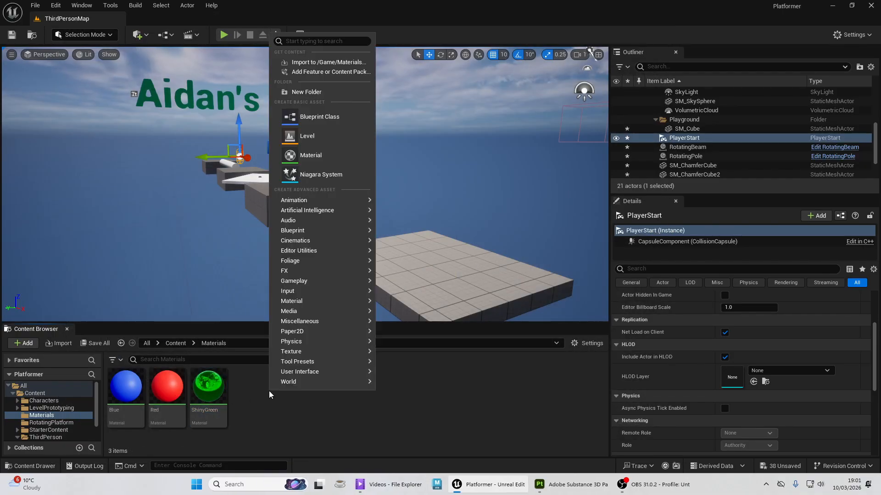
{"action": "left_click", "coordinate": [336, 152]}
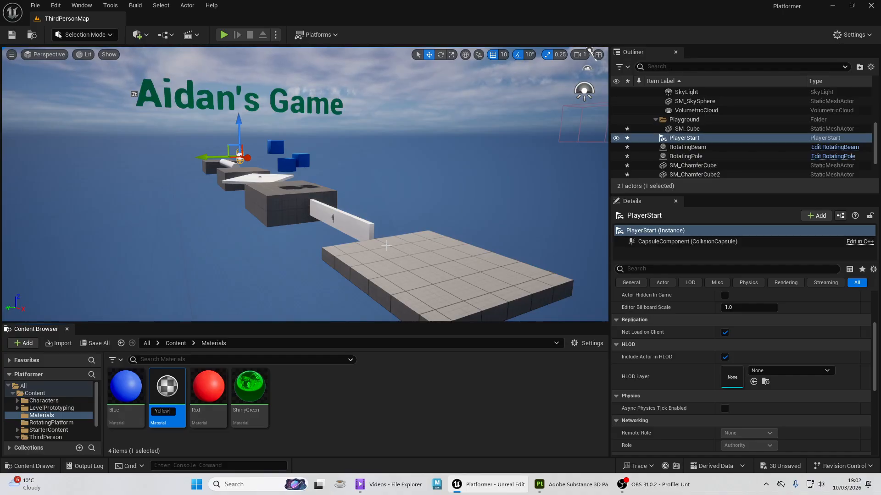
{"action": "key", "text": "Return"}
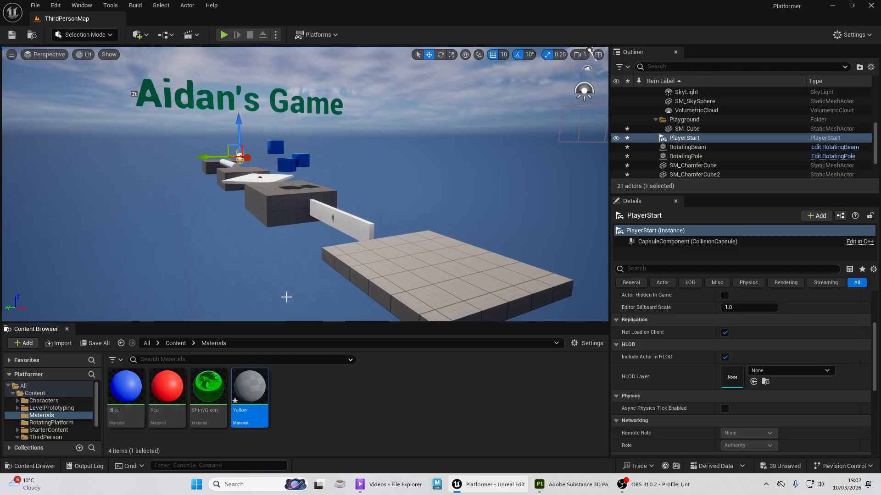
{"action": "double_click", "coordinate": [250, 387]}
- Set the Yellow material's Roughness to 1 for a matte finish
{"action": "left_click", "coordinate": [423, 151]}
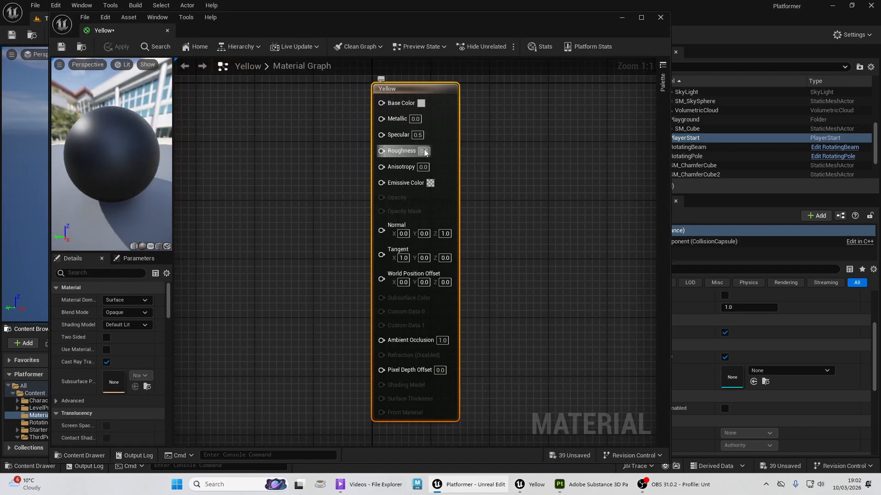
{"action": "type", "text": "1"}
{"action": "key", "text": "Return"}
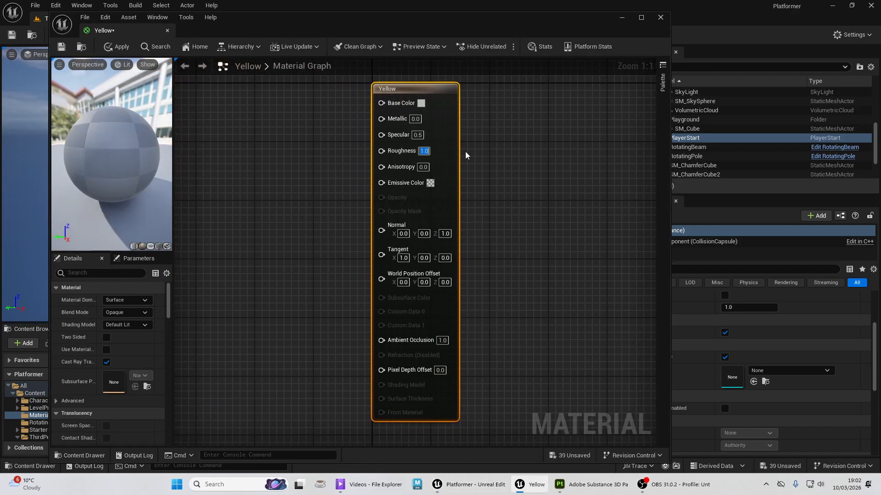
- Set the Yellow material's Base Color to bright yellow, hex sRGB FDEB00FF, then save and close the material
{"action": "left_click", "coordinate": [421, 103]}
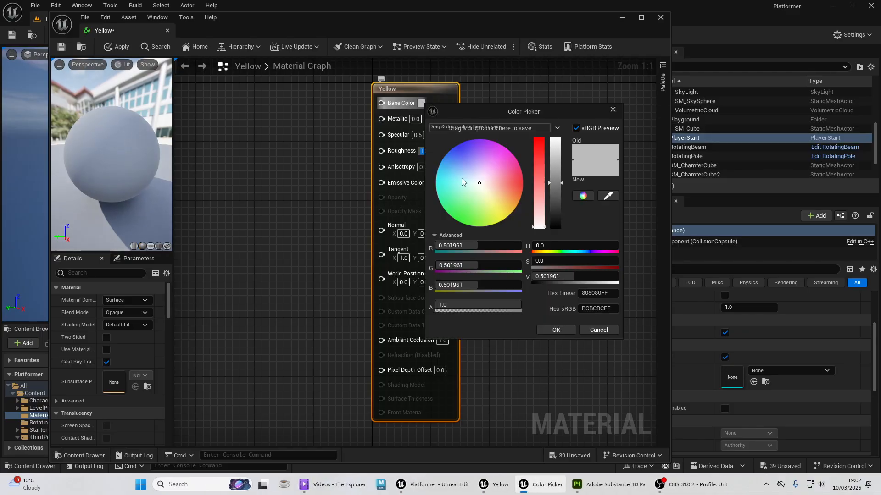
{"action": "left_click_drag", "start_coordinate": [461, 178], "coordinate": [504, 216]}
{"action": "left_click_drag", "start_coordinate": [538, 141], "coordinate": [539, 138]}
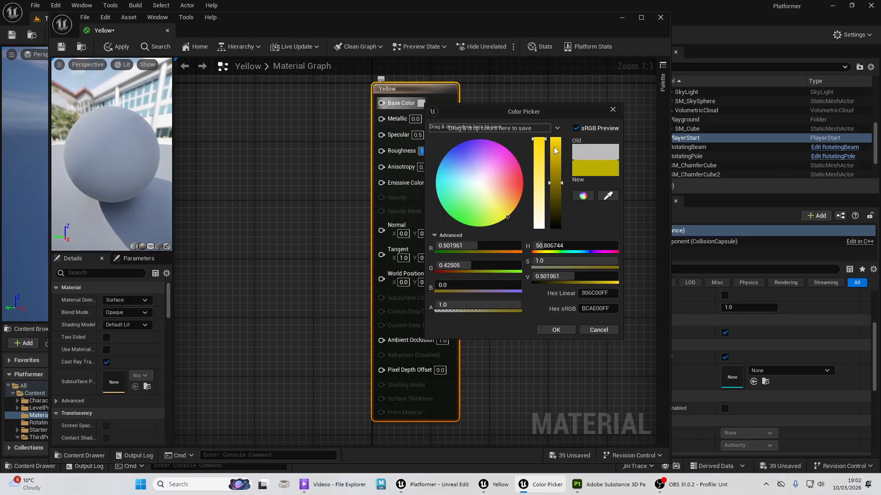
{"action": "left_click", "coordinate": [556, 140]}
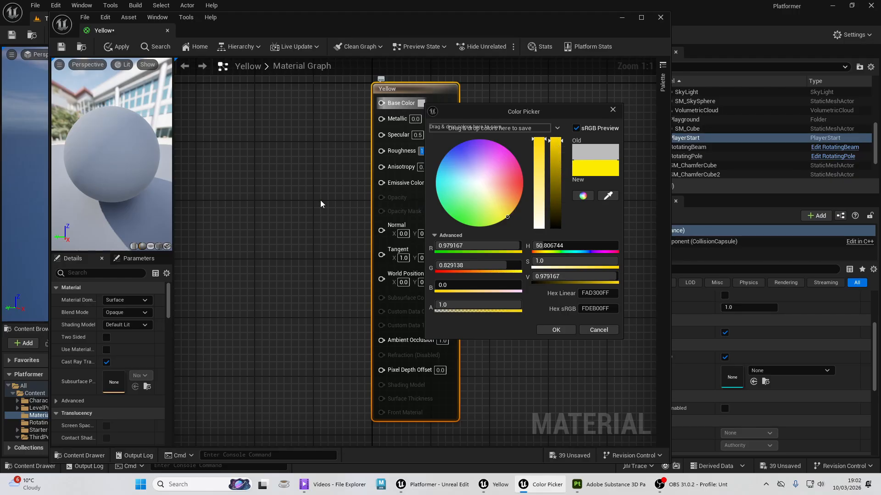
{"action": "left_click", "coordinate": [556, 330]}
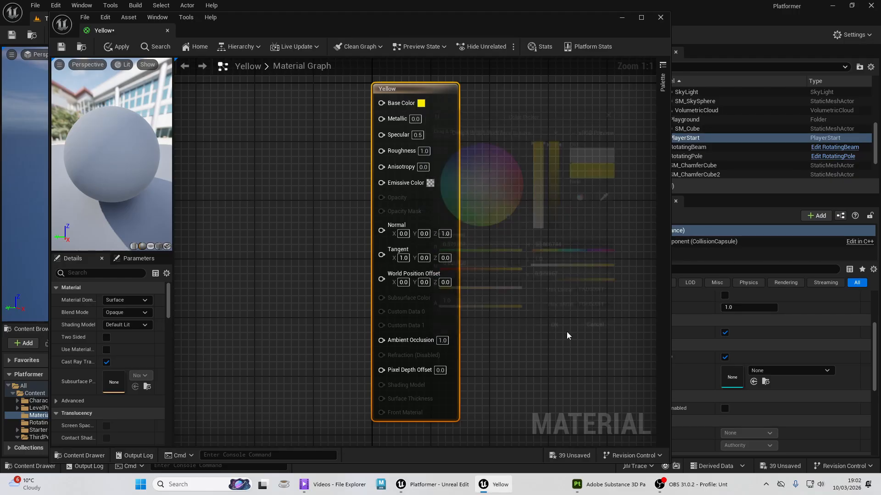
{"action": "left_click", "coordinate": [61, 48]}
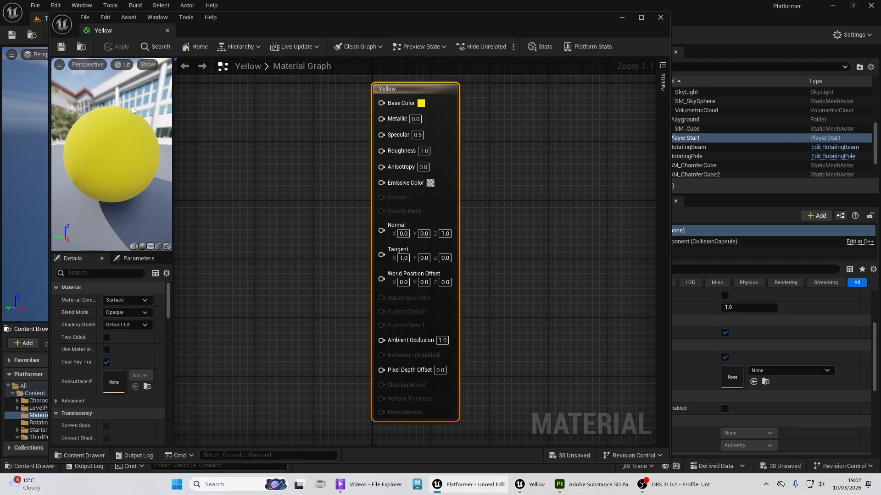
{"action": "left_click", "coordinate": [660, 17]}
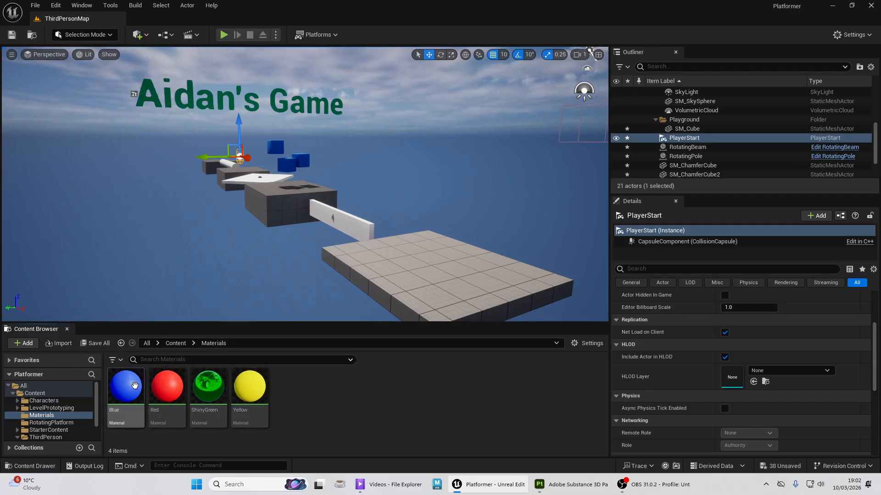
- Apply Blue to the large nearest platform, Red to the block beyond it, Yellow to the following block and Blue to the farthest one
{"action": "left_click_drag", "start_coordinate": [126, 386], "coordinate": [465, 295]}
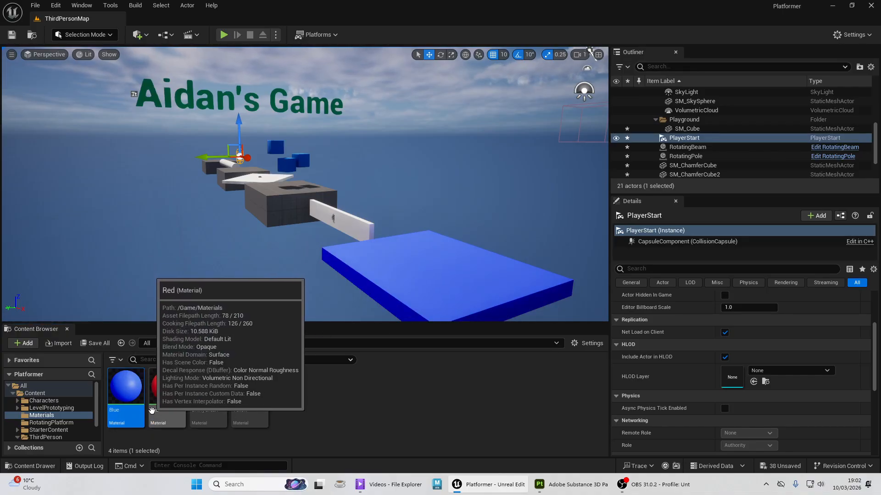
{"action": "left_click_drag", "start_coordinate": [166, 389], "coordinate": [273, 204]}
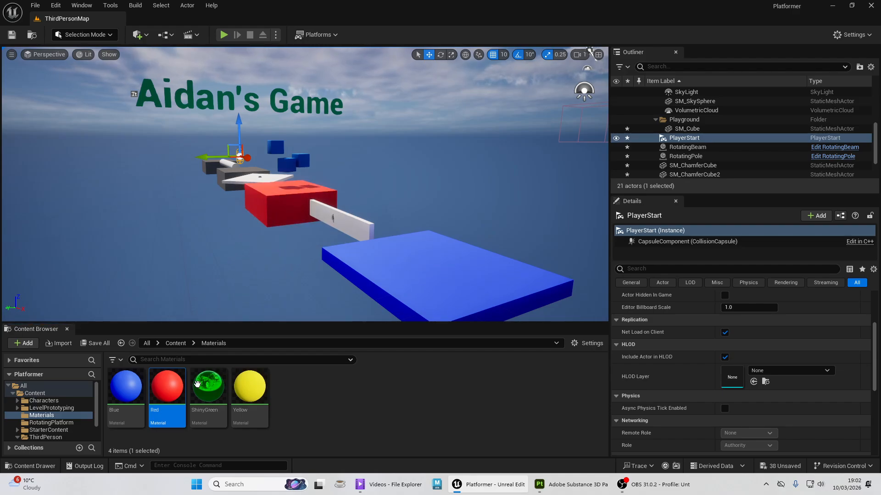
{"action": "left_click_drag", "start_coordinate": [250, 388], "coordinate": [223, 174]}
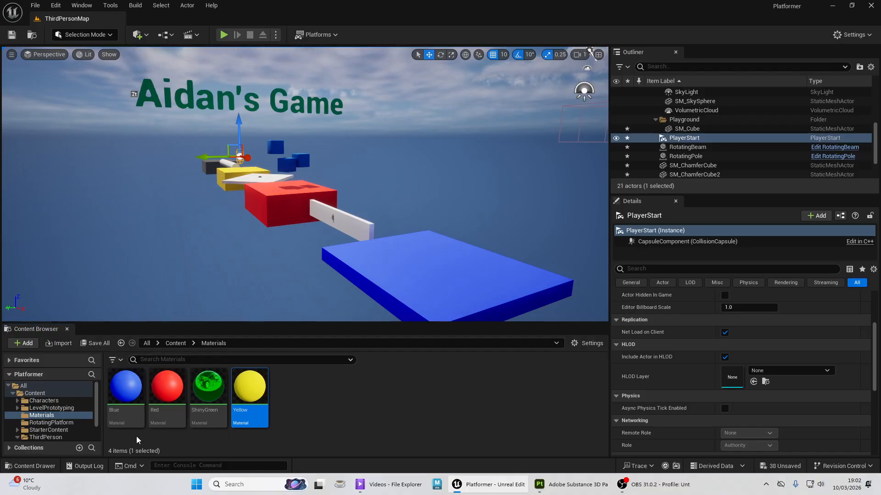
{"action": "left_click_drag", "start_coordinate": [126, 388], "coordinate": [204, 168]}
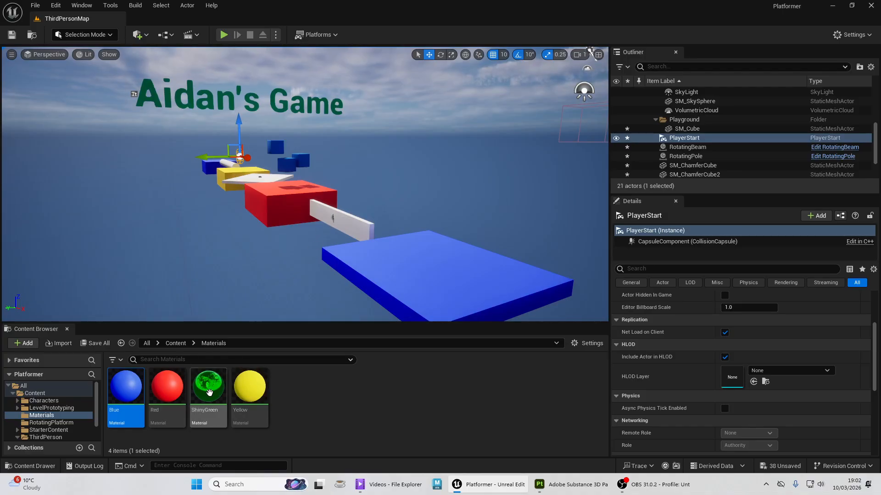
- Try to apply the ShinyGreen material directly to the rotating beam between the nearest blue platform and the red block
{"action": "left_click_drag", "start_coordinate": [208, 388], "coordinate": [350, 220]}
{"action": "left_click_drag", "start_coordinate": [207, 379], "coordinate": [356, 222]}
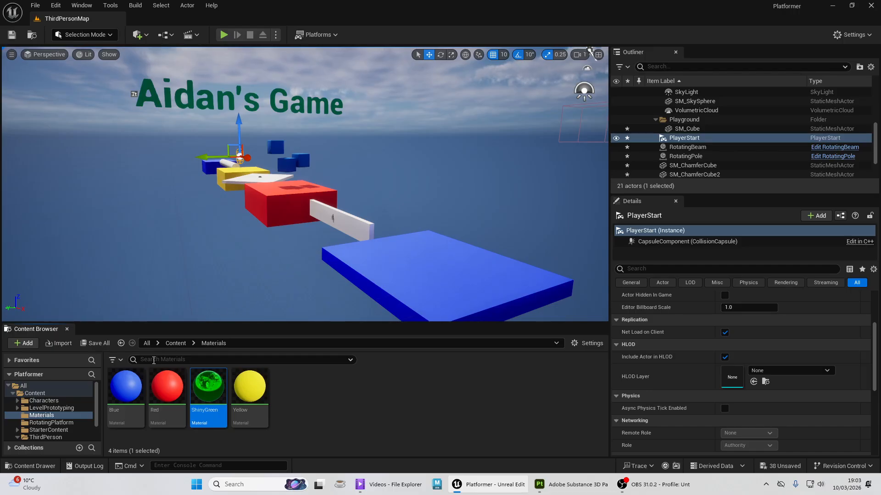
- Dock the content drawer in the layout and make the content browser area slightly taller
{"action": "left_click", "coordinate": [26, 466]}
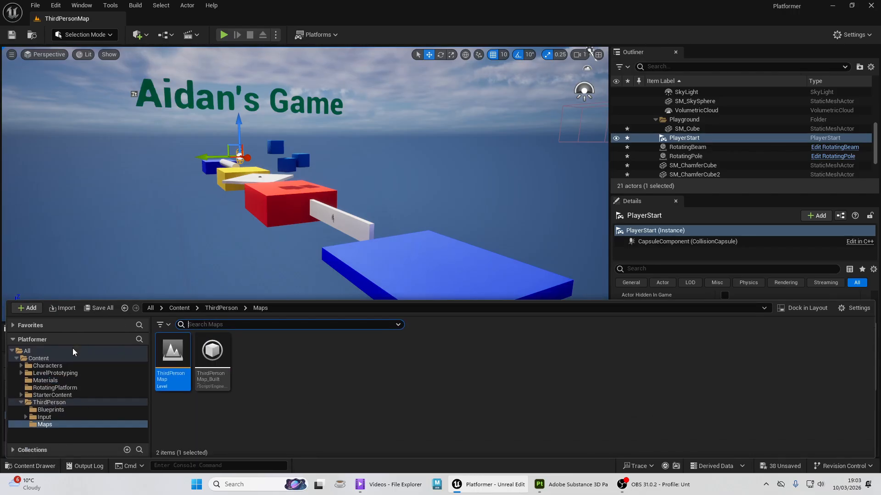
{"action": "left_click", "coordinate": [105, 255]}
{"action": "left_click", "coordinate": [27, 466]}
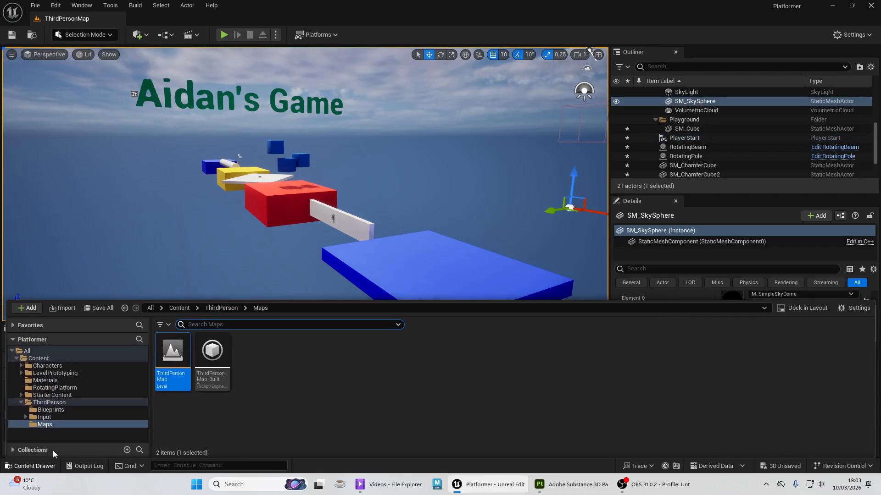
{"action": "left_click", "coordinate": [802, 308]}
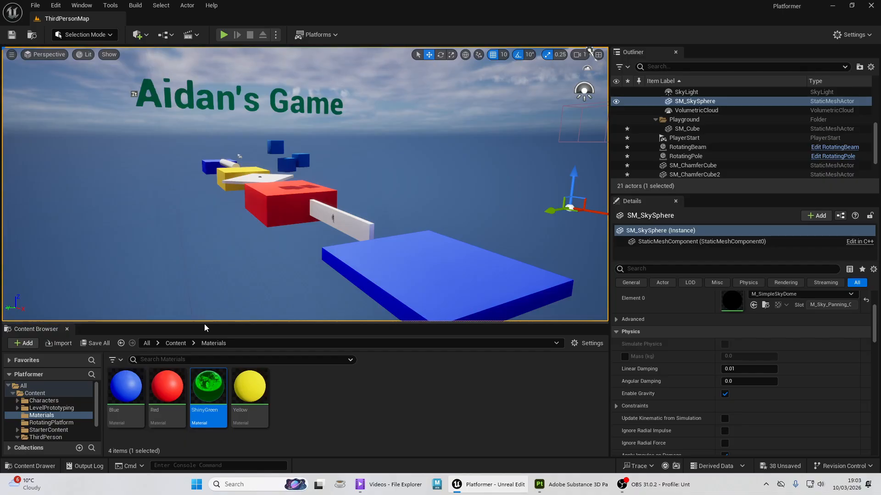
{"action": "left_click_drag", "start_coordinate": [205, 323], "coordinate": [184, 315]}
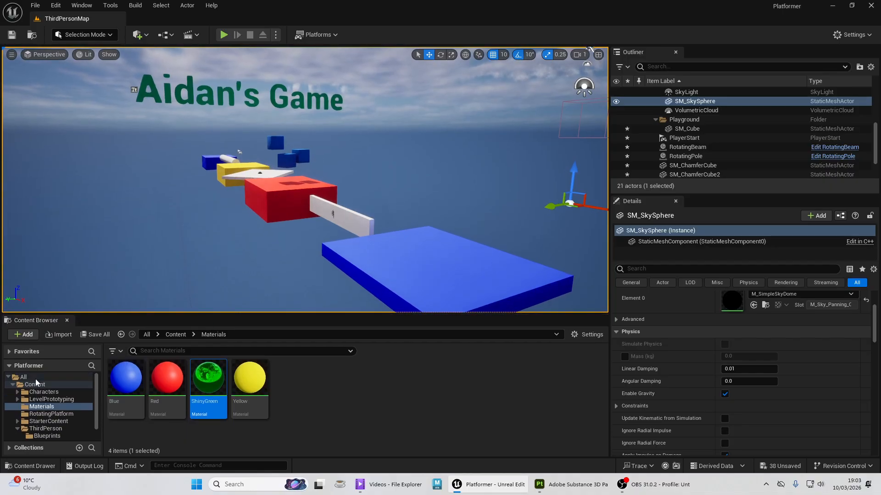
- Open the RotatingBeam blueprint from the RotatingPlatform folder and select its Cube mesh in the blueprint's viewport
{"action": "left_click", "coordinate": [36, 384]}
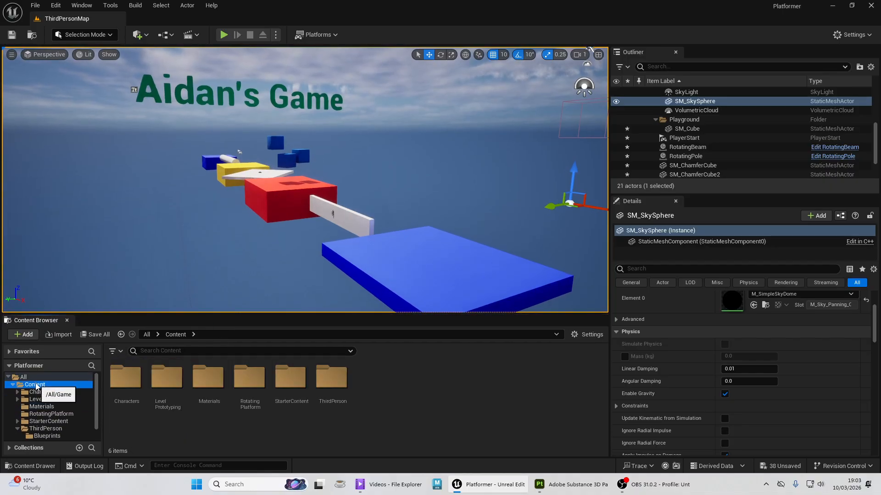
{"action": "double_click", "coordinate": [247, 382]}
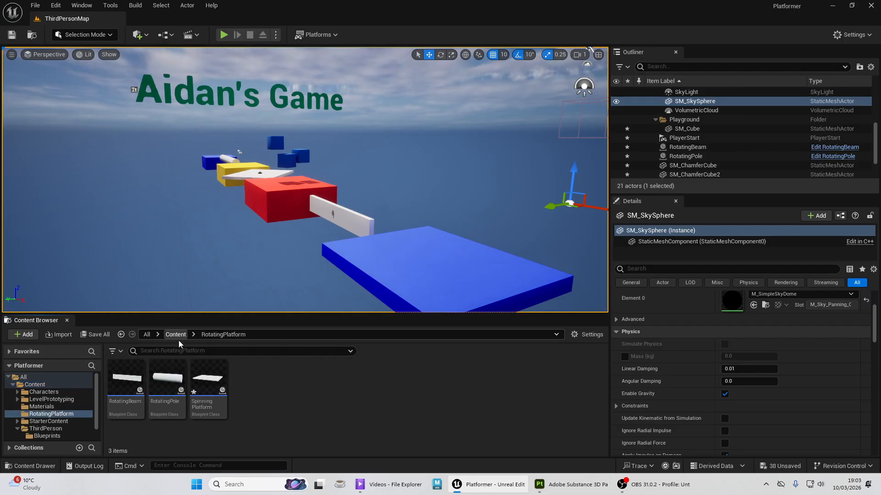
{"action": "double_click", "coordinate": [127, 378]}
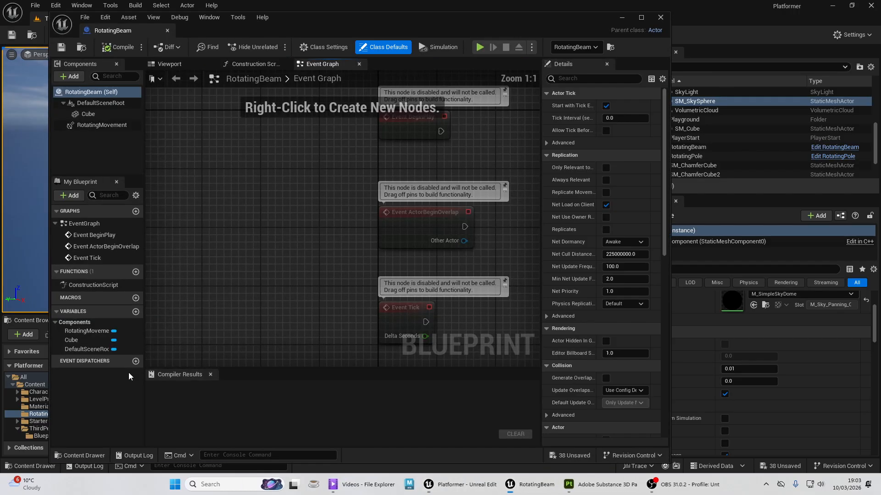
{"action": "left_click", "coordinate": [170, 64]}
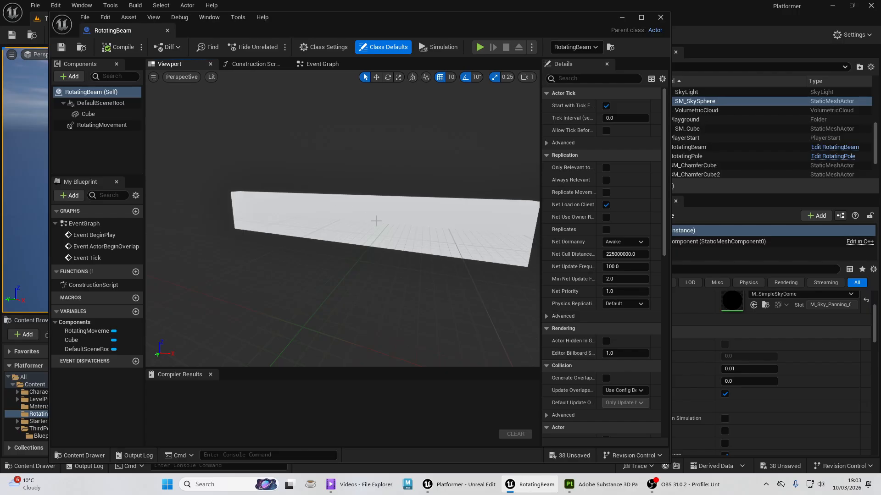
{"action": "left_click", "coordinate": [372, 211]}
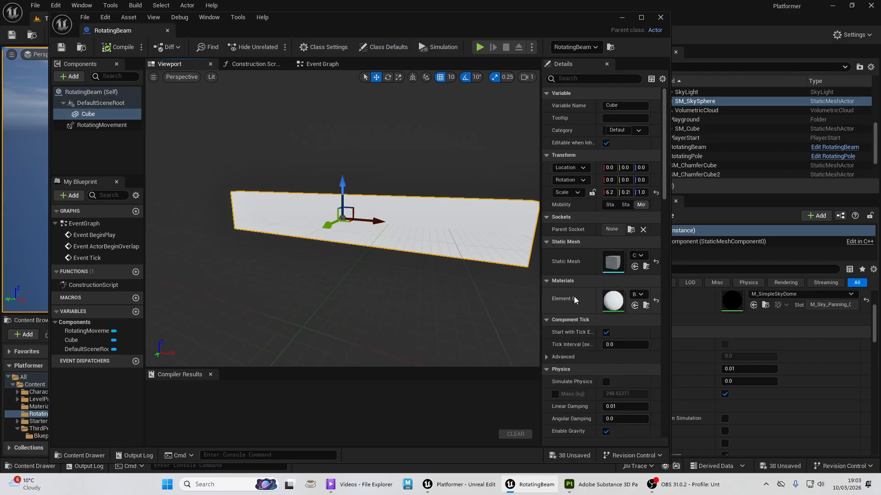
- Assign the ShinyGreen material from the Materials folder to Element 0 of the beam's Cube
{"action": "left_click", "coordinate": [79, 455]}
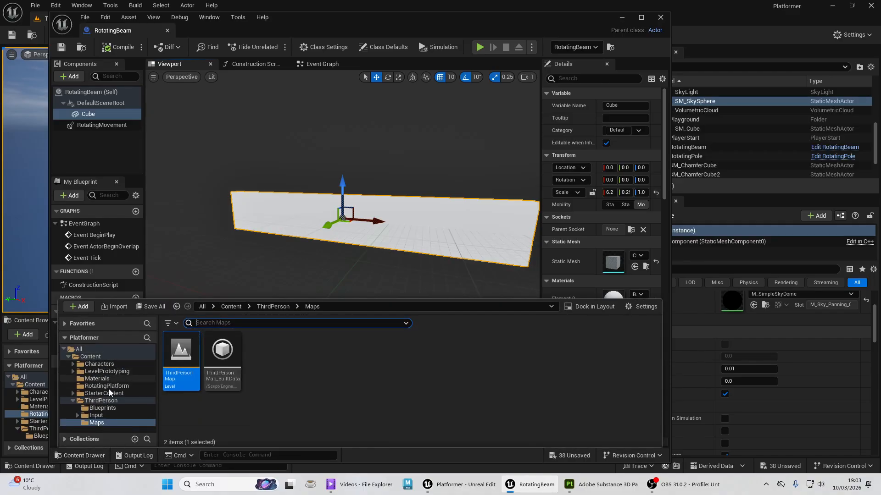
{"action": "left_click", "coordinate": [110, 377]}
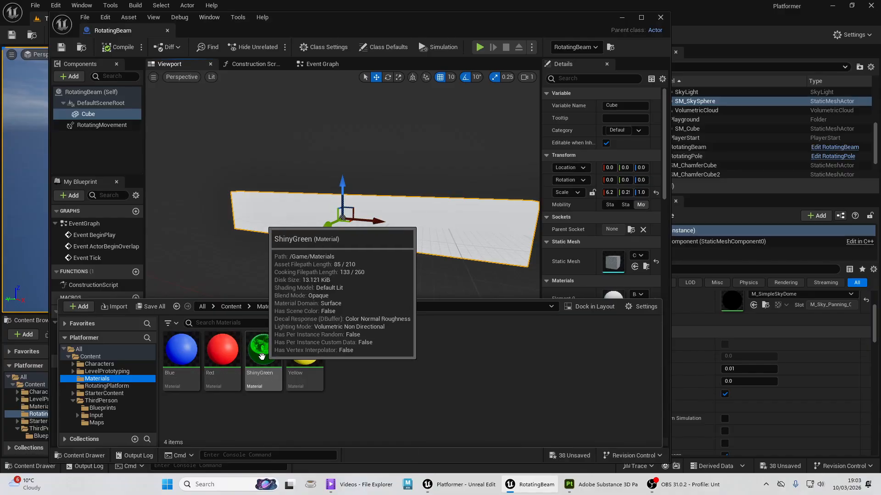
{"action": "mouse_move", "coordinate": [256, 352]}
{"action": "left_mouse_down"}
{"action": "mouse_move", "coordinate": [287, 217]}
{"action": "mouse_move", "coordinate": [298, 232]}
{"action": "mouse_move", "coordinate": [299, 212]}
{"action": "mouse_move", "coordinate": [308, 228]}
{"action": "mouse_move", "coordinate": [301, 220]}
{"action": "mouse_move", "coordinate": [280, 337]}
{"action": "mouse_move", "coordinate": [248, 351]}
{"action": "mouse_move", "coordinate": [258, 344]}
{"action": "left_mouse_up"}
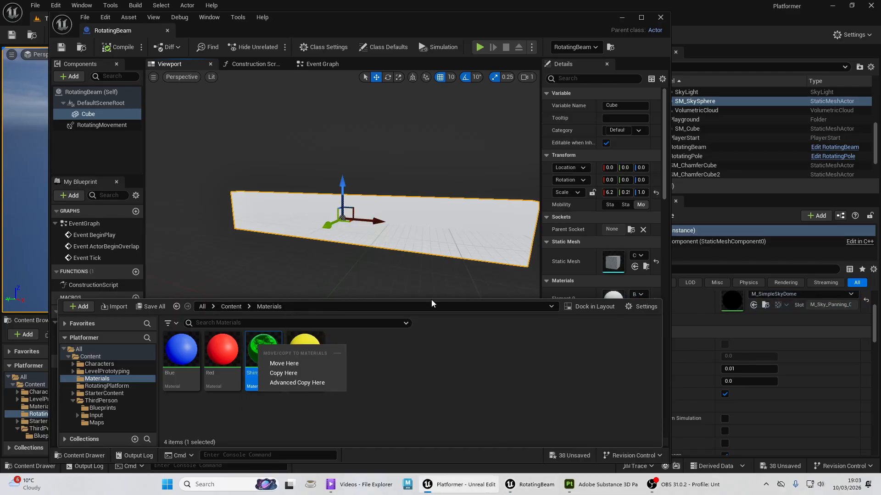
{"action": "left_click", "coordinate": [449, 336]}
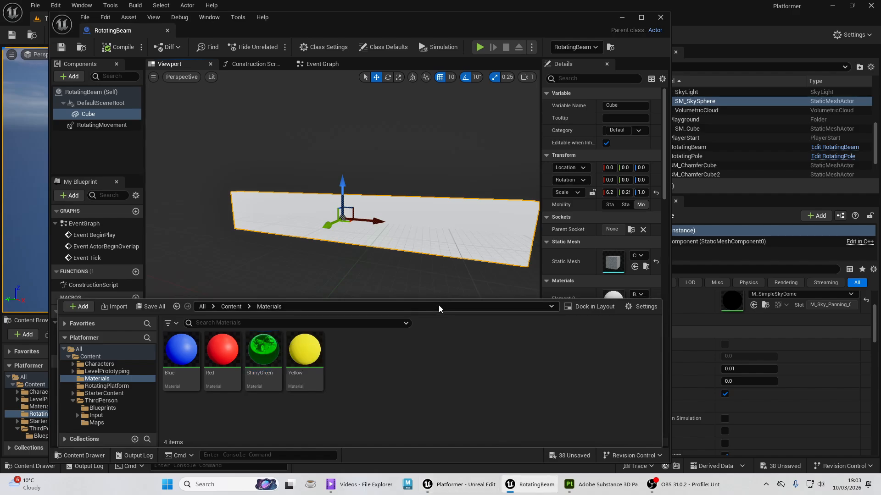
{"action": "scroll", "coordinate": [572, 270], "scroll_direction": "down", "scroll_amount": 4}
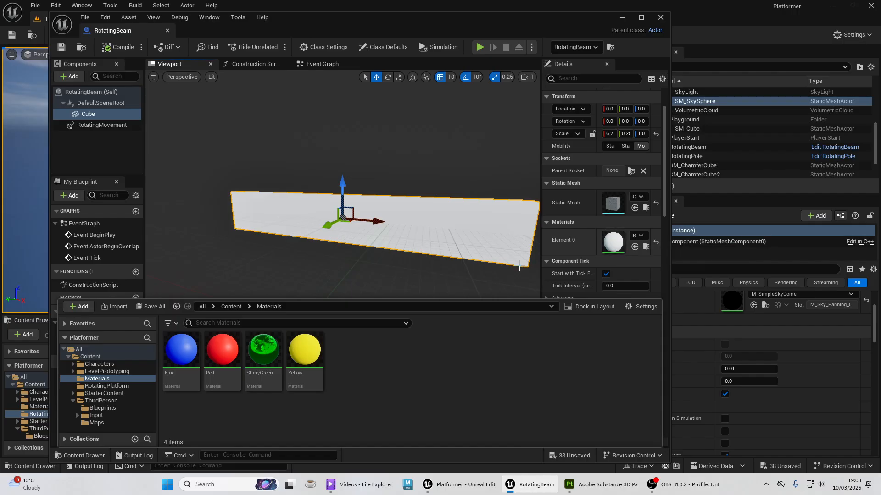
{"action": "left_click_drag", "start_coordinate": [264, 354], "coordinate": [614, 240]}
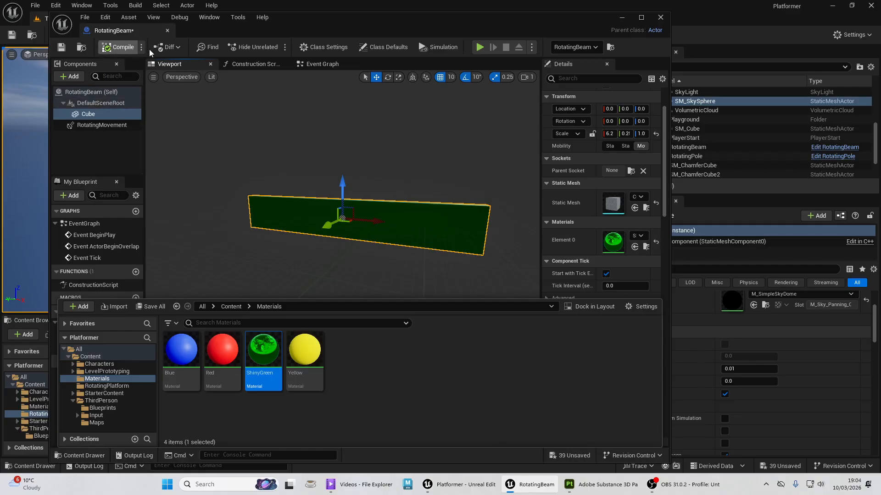
- Compile and save the RotatingBeam blueprint, then close it
{"action": "left_click", "coordinate": [120, 47]}
{"action": "left_click", "coordinate": [62, 48]}
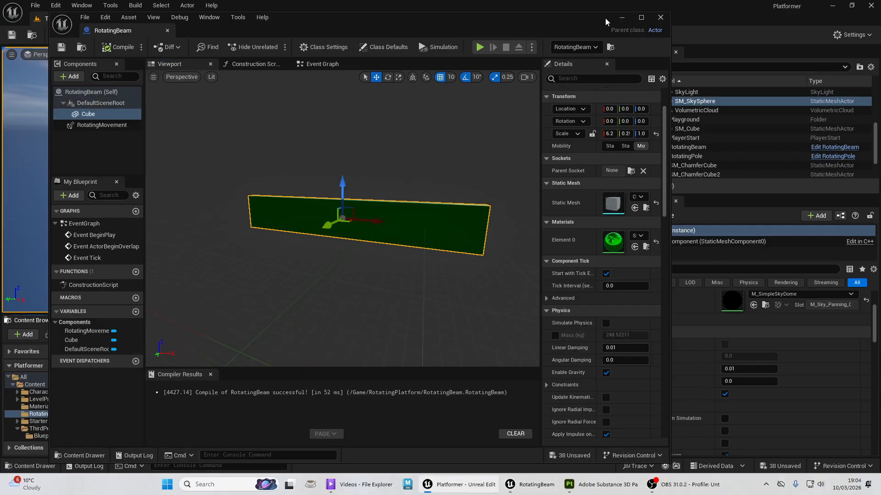
{"action": "left_click", "coordinate": [659, 19]}
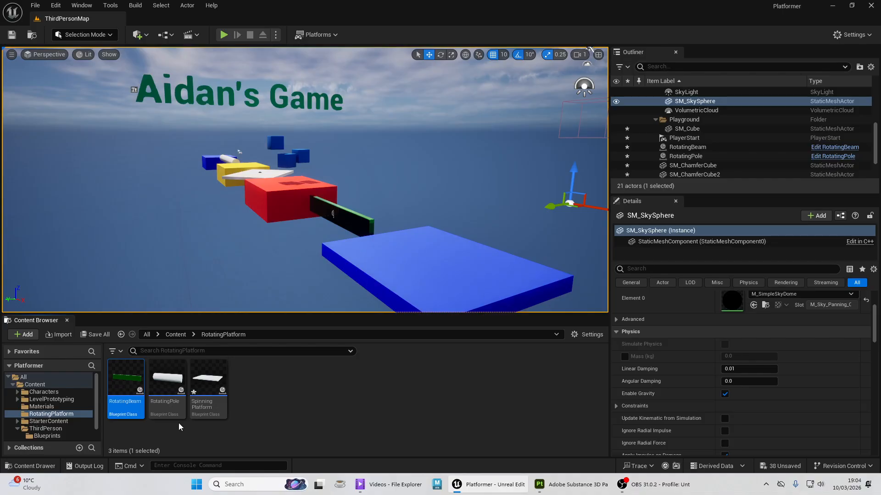
- Open the RotatingPole blueprint, select its Cylinder mesh in the viewport and widen the component's details area
{"action": "left_click", "coordinate": [166, 377]}
{"action": "double_click", "coordinate": [166, 377]}
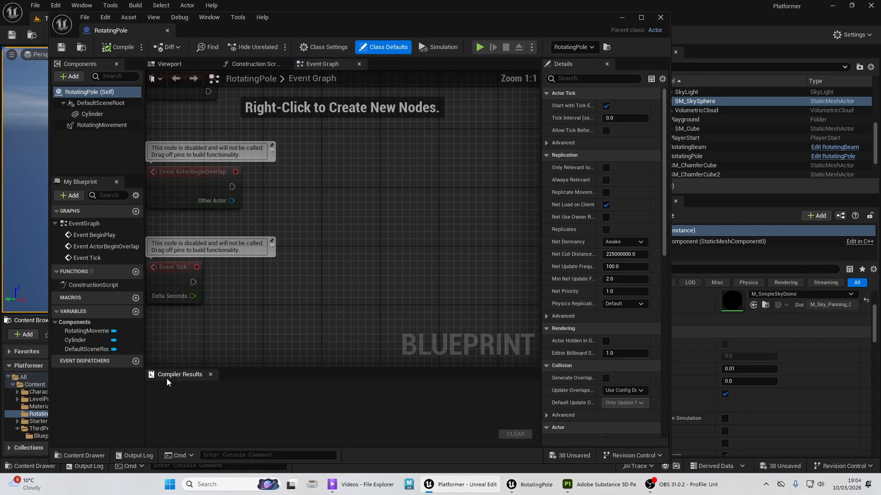
{"action": "left_click", "coordinate": [175, 65]}
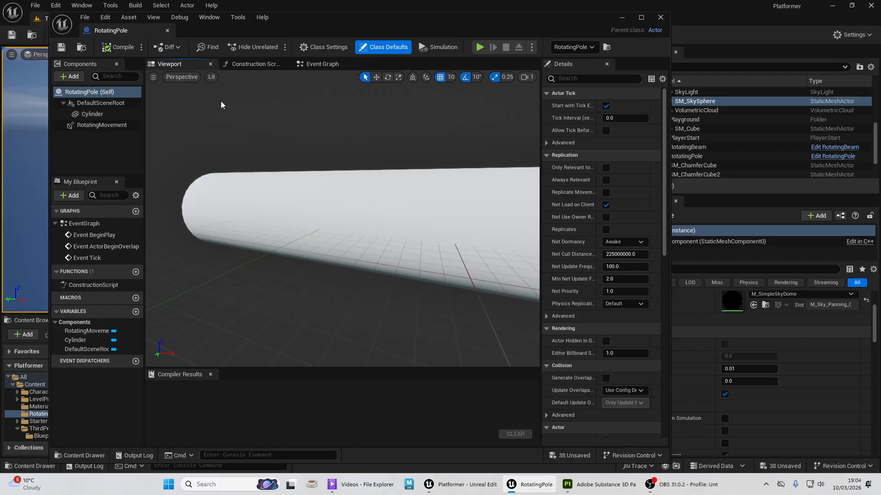
{"action": "left_click", "coordinate": [350, 207]}
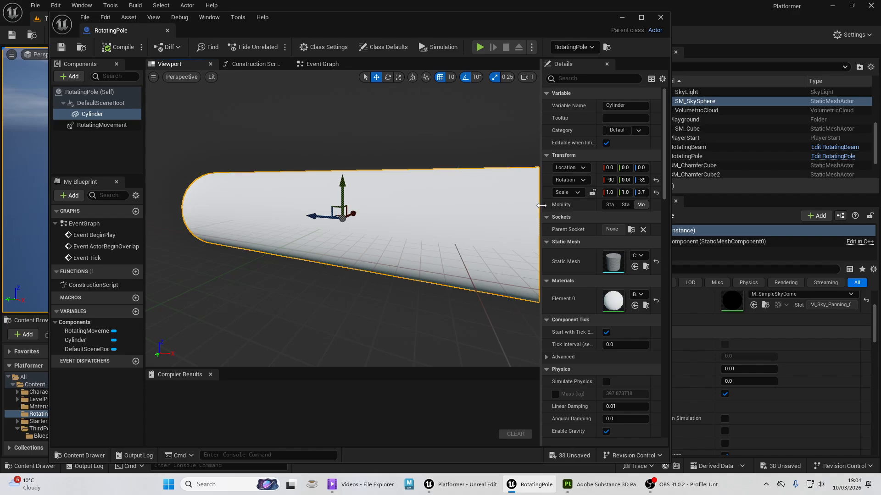
{"action": "left_click_drag", "start_coordinate": [541, 206], "coordinate": [442, 207]}
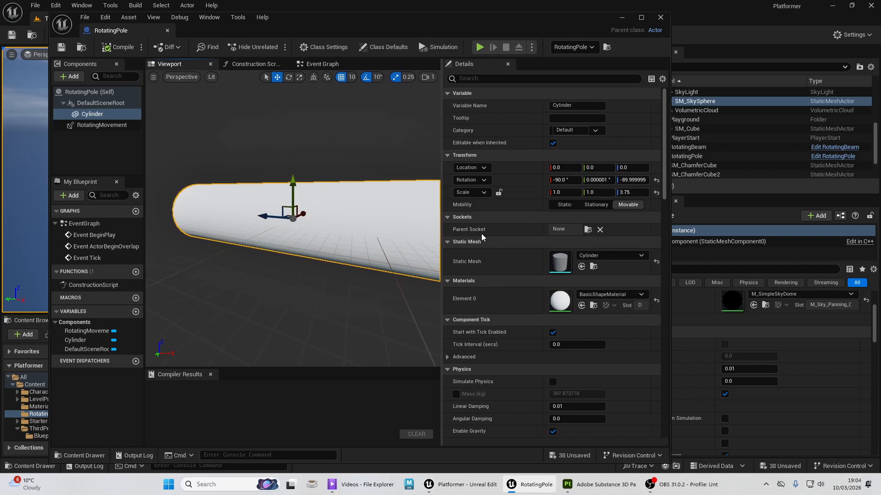
- Set the Cylinder's Element 0 material to ShinyGreen by searching for "green", then compile and close the RotatingPole blueprint
{"action": "left_click", "coordinate": [597, 295]}
{"action": "type", "text": "g"}
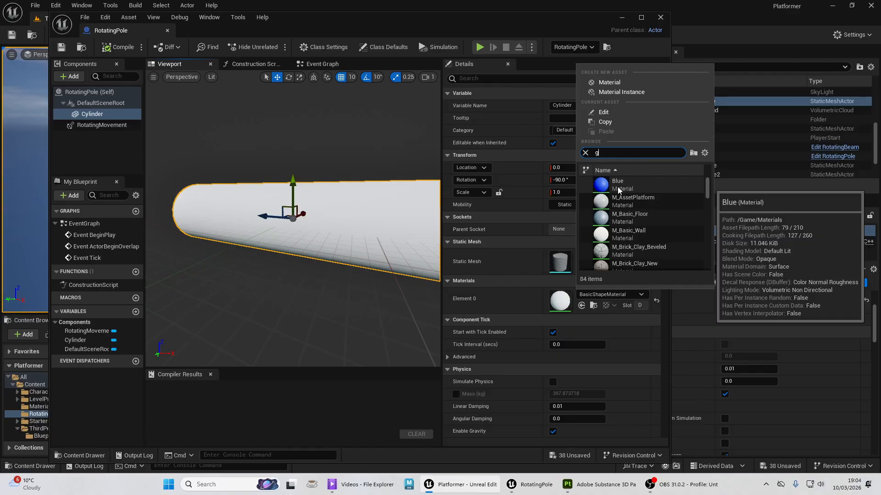
{"action": "type", "text": "reen"}
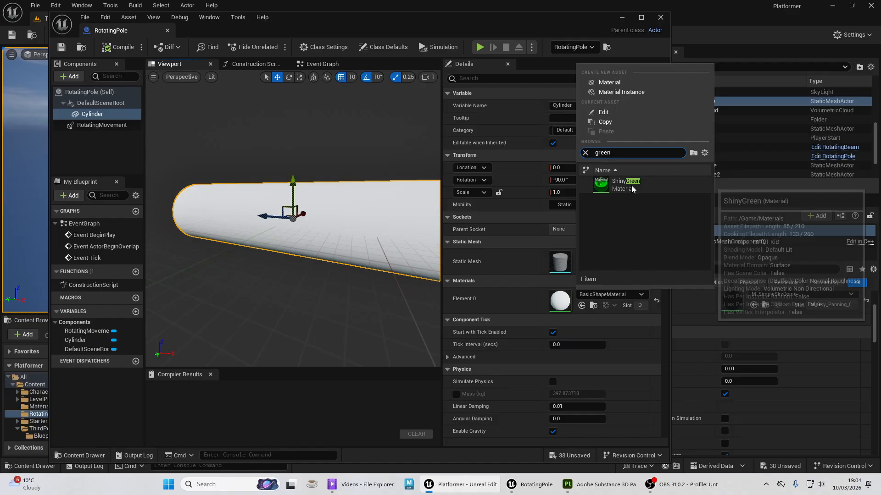
{"action": "left_click", "coordinate": [628, 185]}
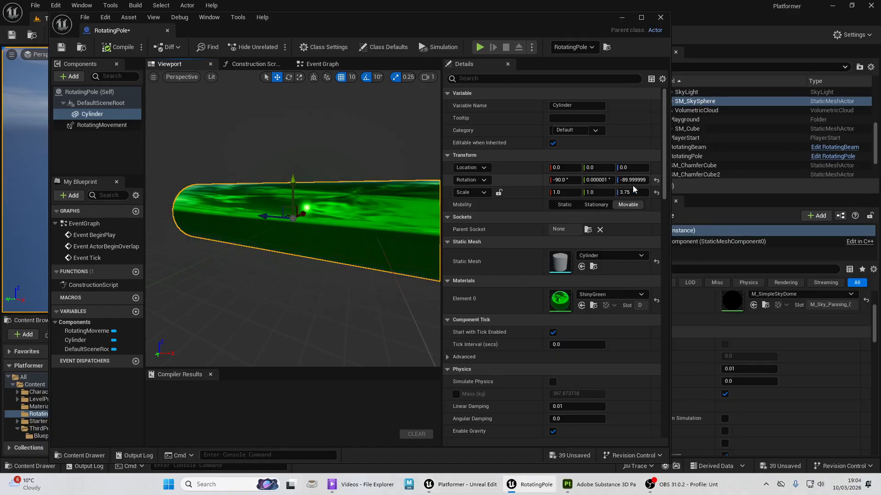
{"action": "left_click", "coordinate": [119, 47]}
{"action": "left_click", "coordinate": [660, 18]}
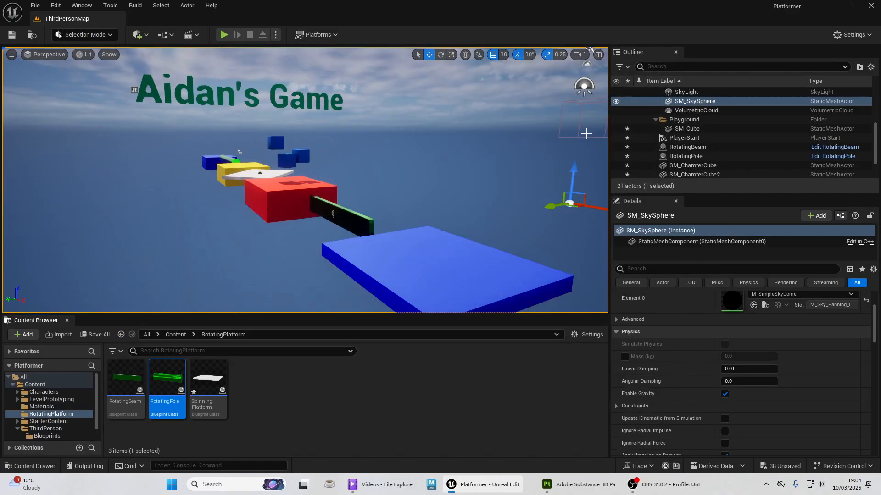
- Open the SpinningPlatform blueprint and select its Cube mesh to reach its material settings
{"action": "double_click", "coordinate": [209, 377]}
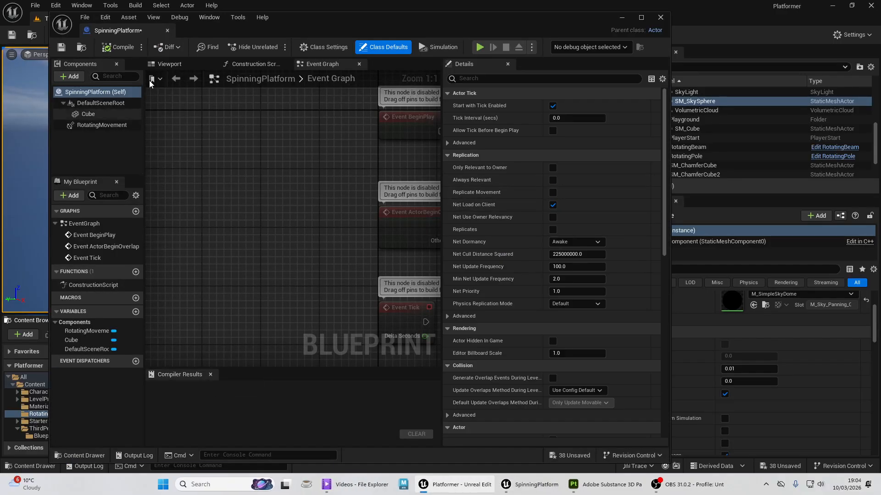
{"action": "left_click", "coordinate": [161, 65]}
{"action": "left_click", "coordinate": [321, 209]}
{"action": "scroll", "coordinate": [581, 286], "scroll_direction": "down", "scroll_amount": 2}
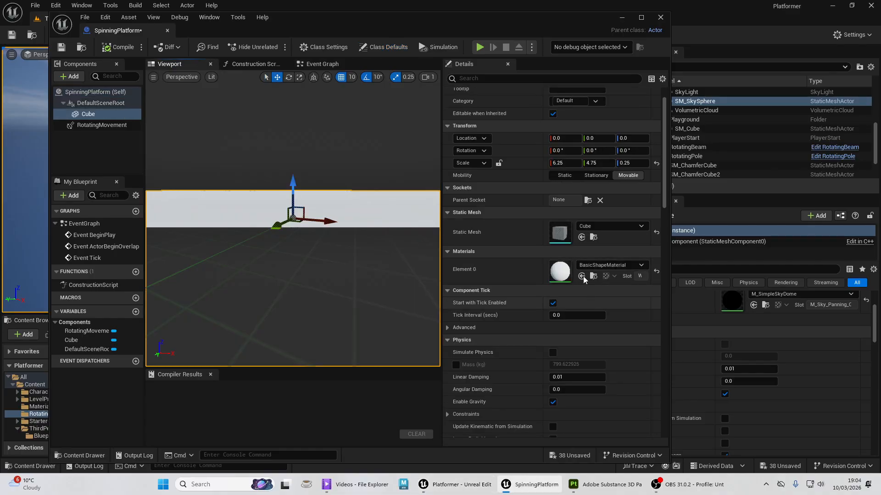
- Set the spinning platform Cube's Element 0 material to ShinyGreen by searching for "green", then compile and close the blueprint
{"action": "left_click", "coordinate": [593, 267]}
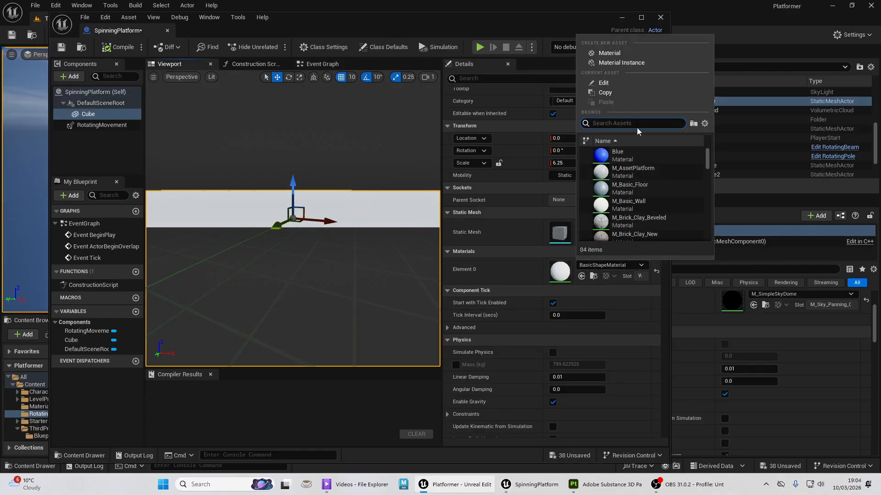
{"action": "type", "text": "green"}
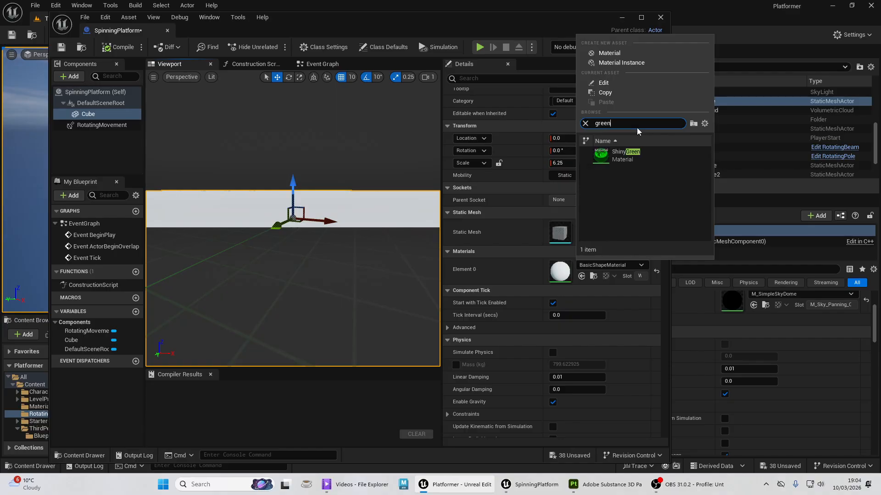
{"action": "left_click", "coordinate": [616, 155]}
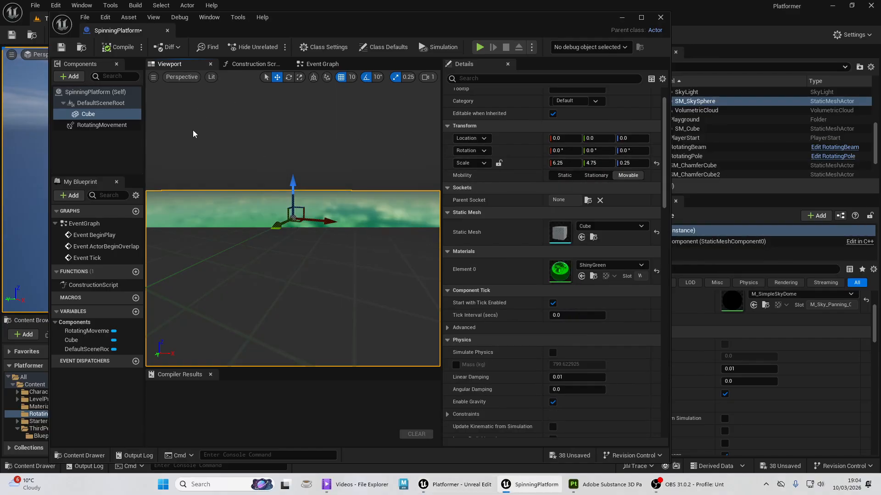
{"action": "left_click", "coordinate": [120, 49]}
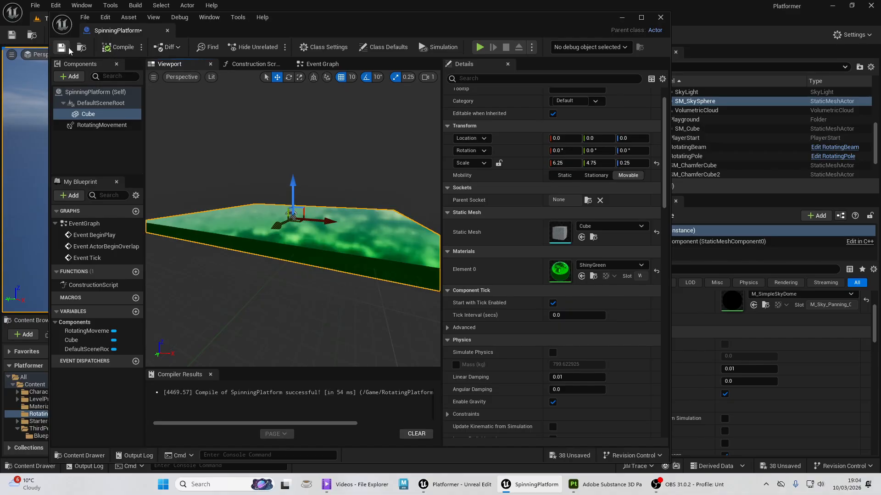
{"action": "left_click", "coordinate": [660, 17]}
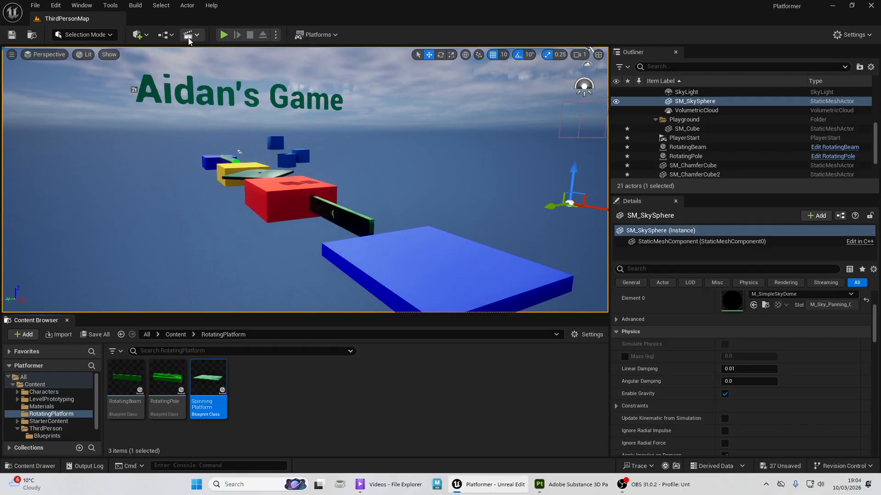
- Play-test the level by running and jumping across the green obstacles to the far blue block and back towards the red block, and end the session
{"action": "left_click", "coordinate": [223, 34]}
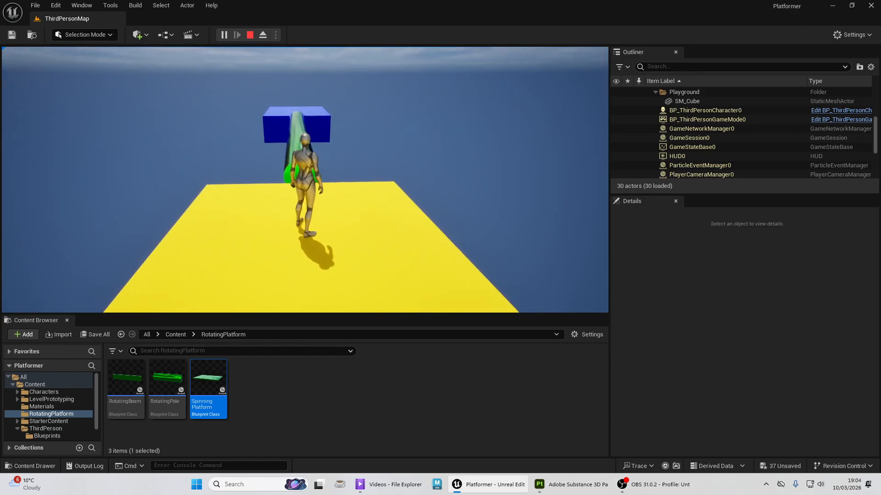
{"action": "key", "text": "w"}
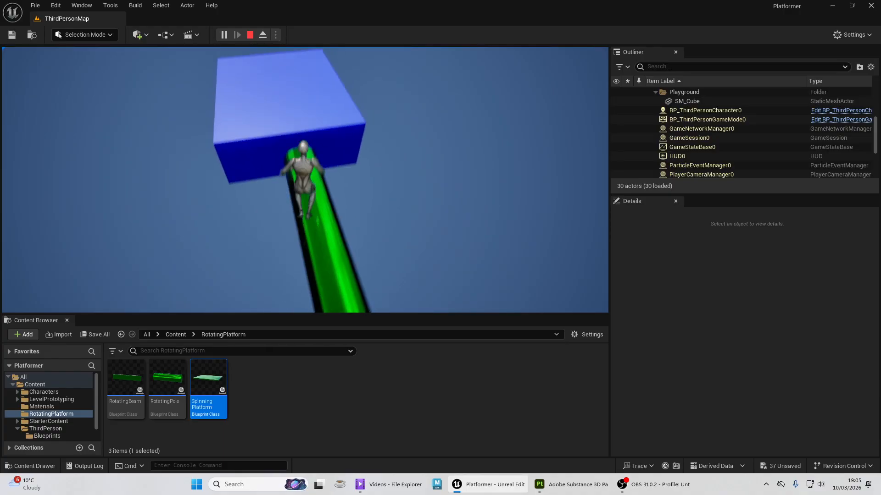
{"action": "key", "text": "space"}
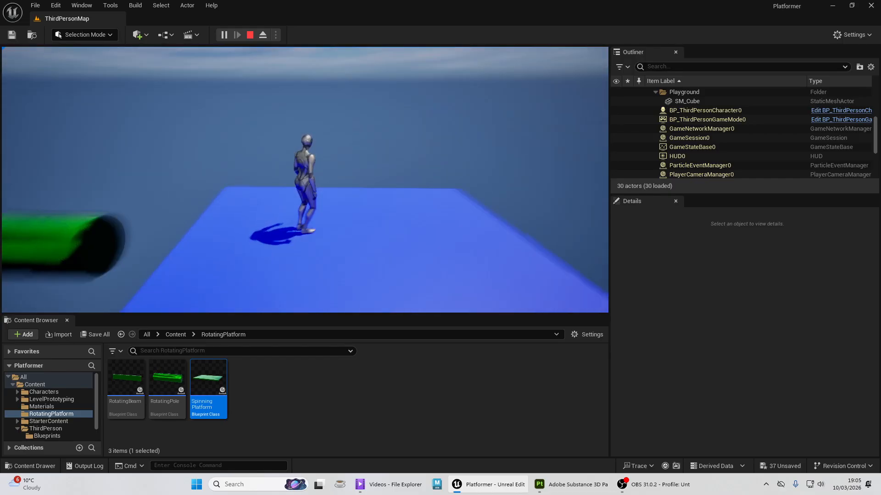
{"action": "key", "text": "w"}
{"action": "key", "text": "space"}
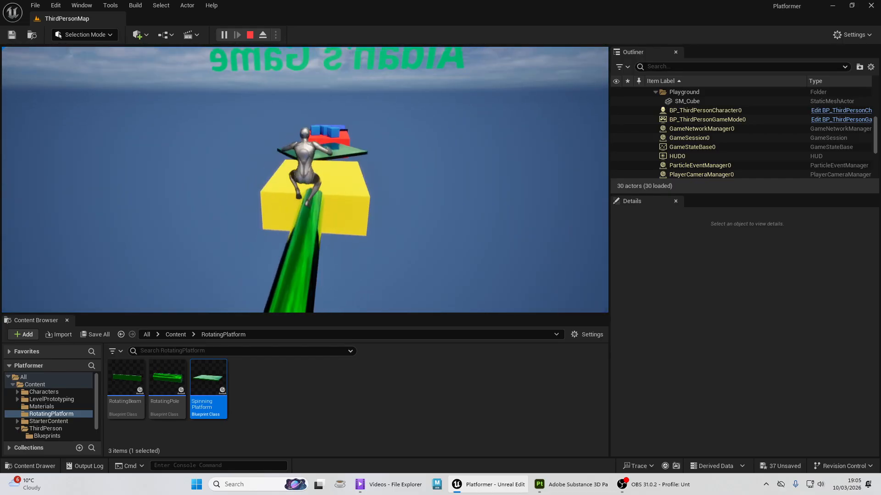
{"action": "key", "text": "space"}
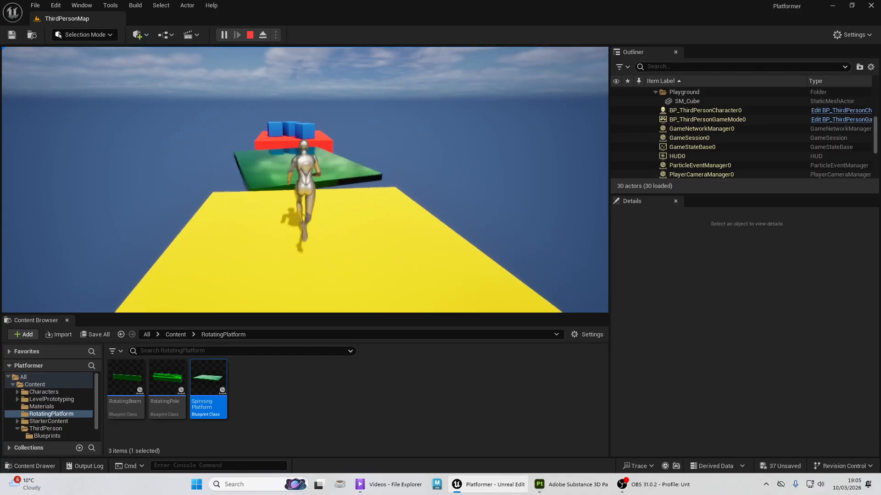
{"action": "key", "text": "space"}
{"action": "key", "text": "space"}
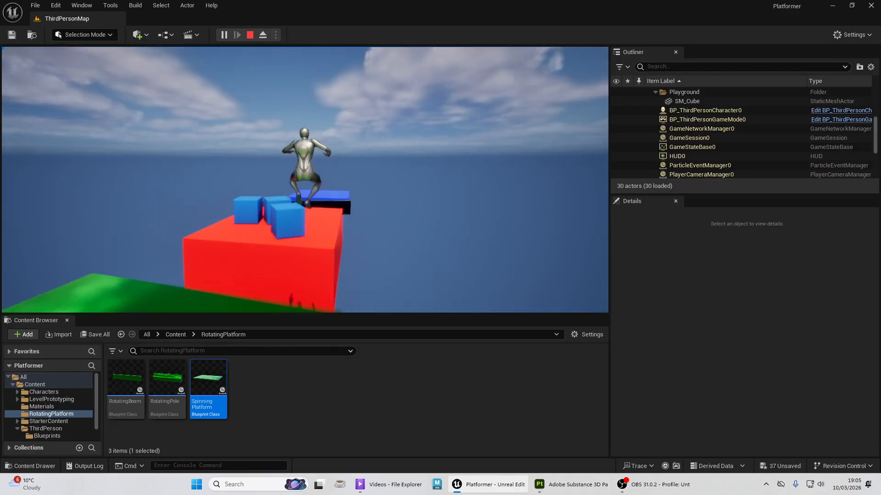
{"action": "key", "text": "Escape"}
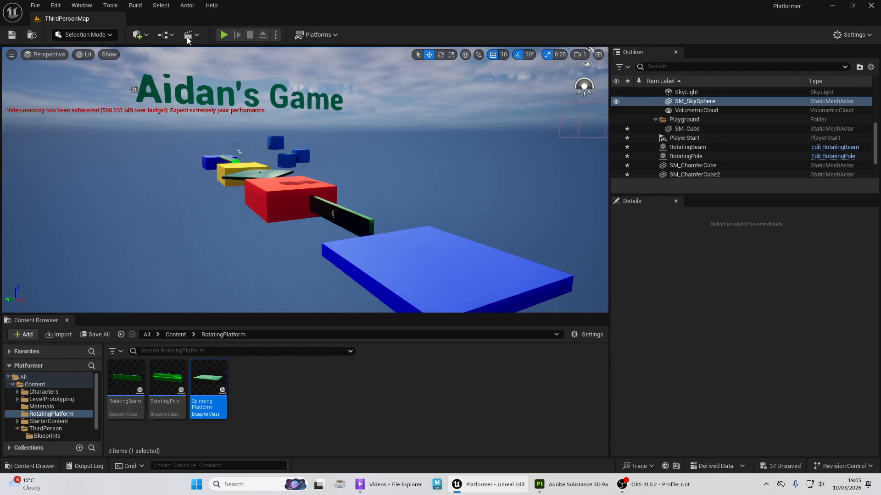
{"action": "right_click_drag", "start_coordinate": [305, 178], "coordinate": [354, 192]}
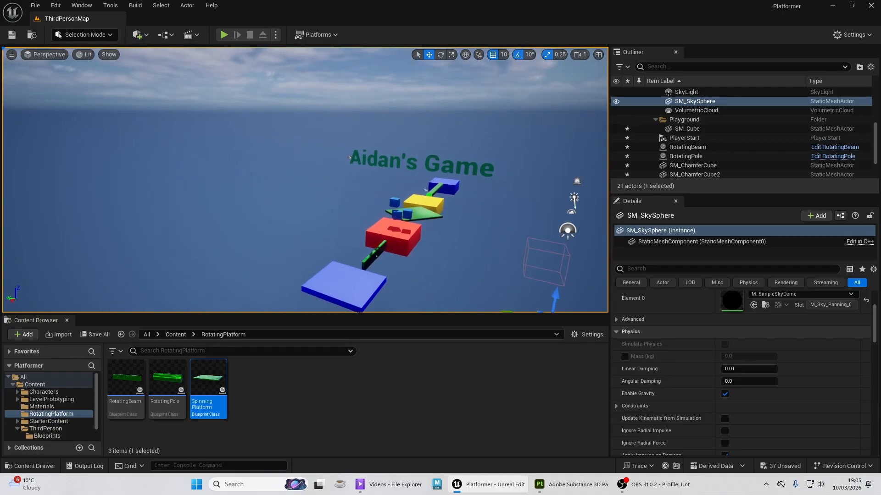
{"action": "left_click", "coordinate": [639, 491]}
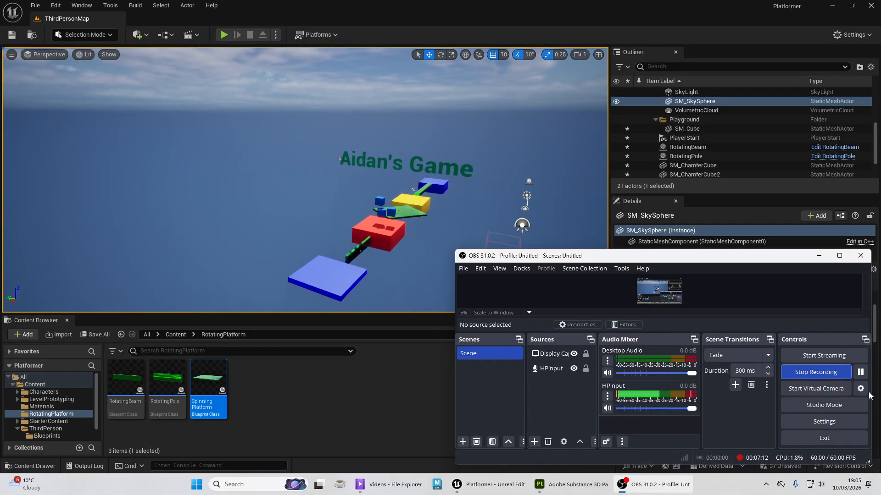